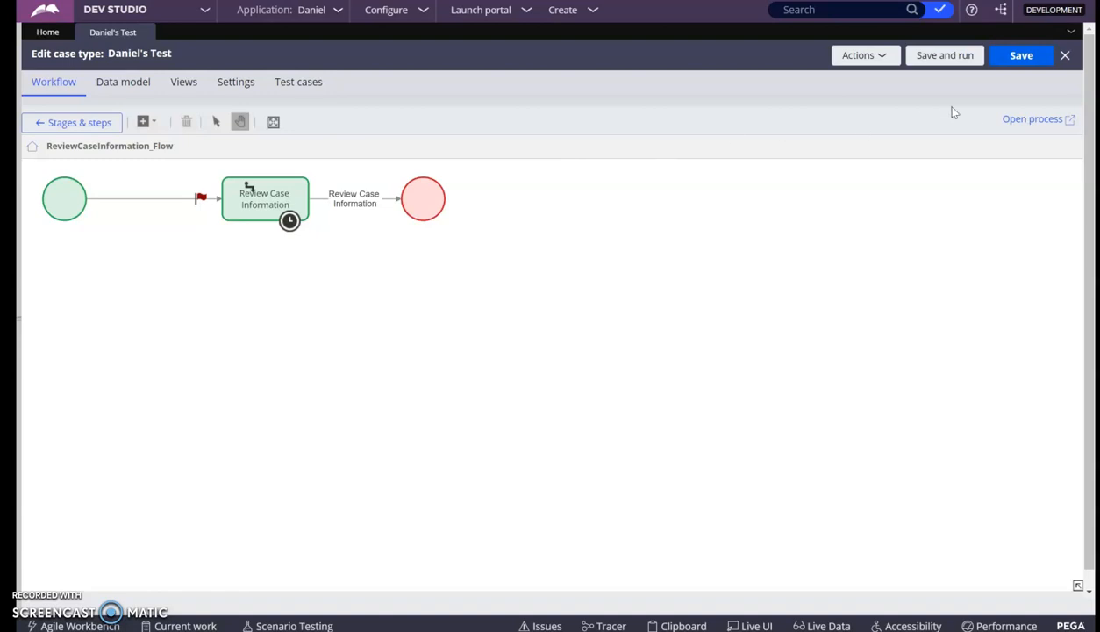
# - Open the ReviewCaseInformation_Flow process and examine the properties of its Review Case Information connector without changing them
pyautogui.click(1025, 119)
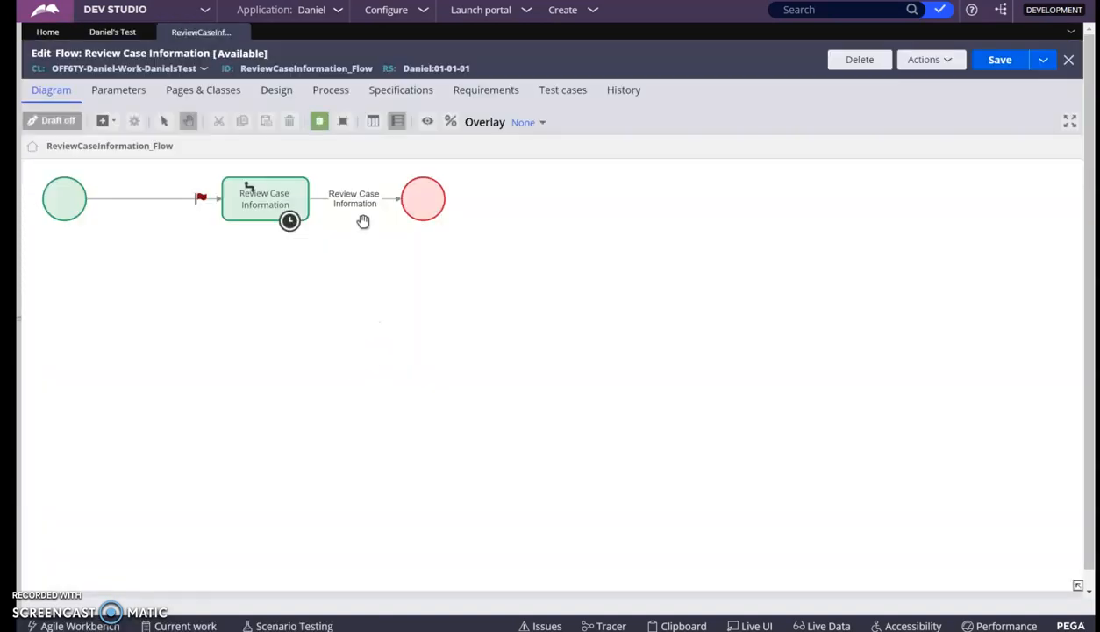
pyautogui.rightClick(368, 205)
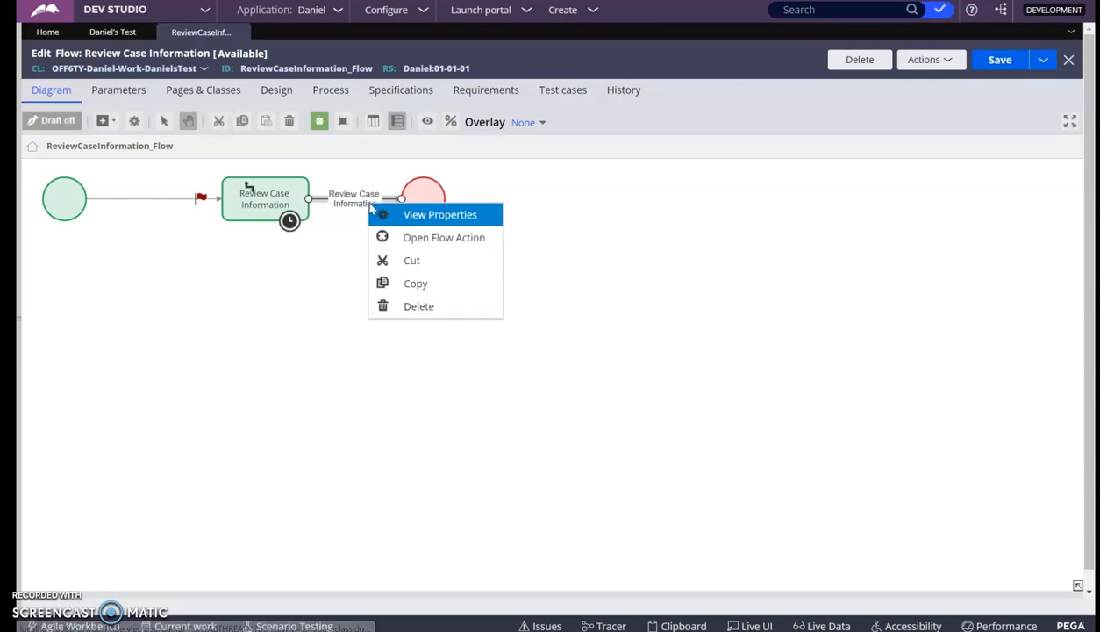
pyautogui.click(370, 210)
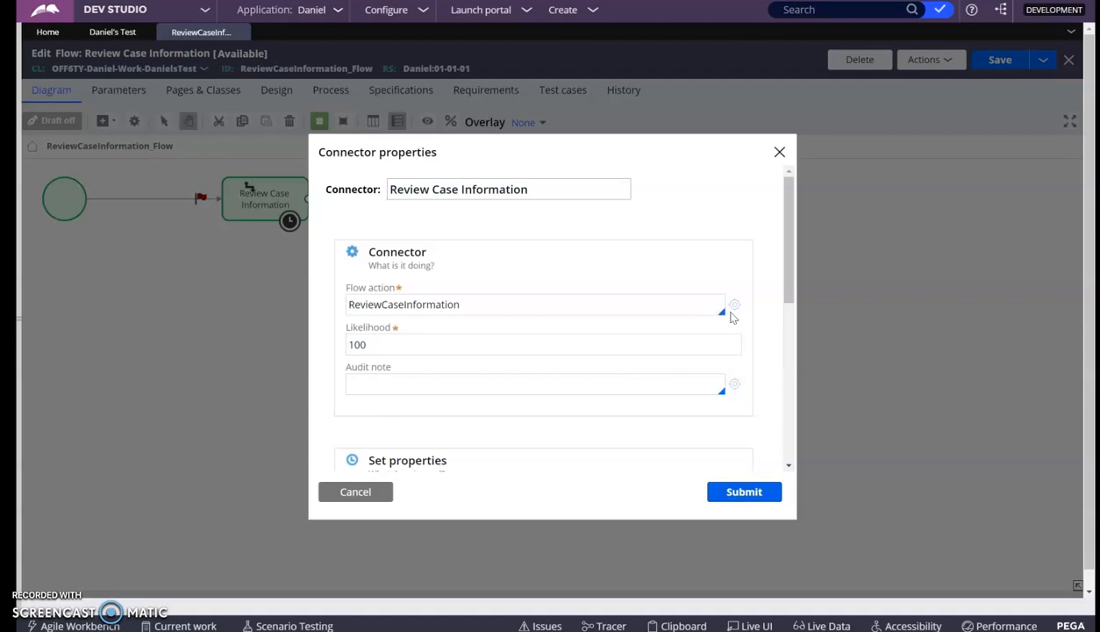
pyautogui.click(355, 493)
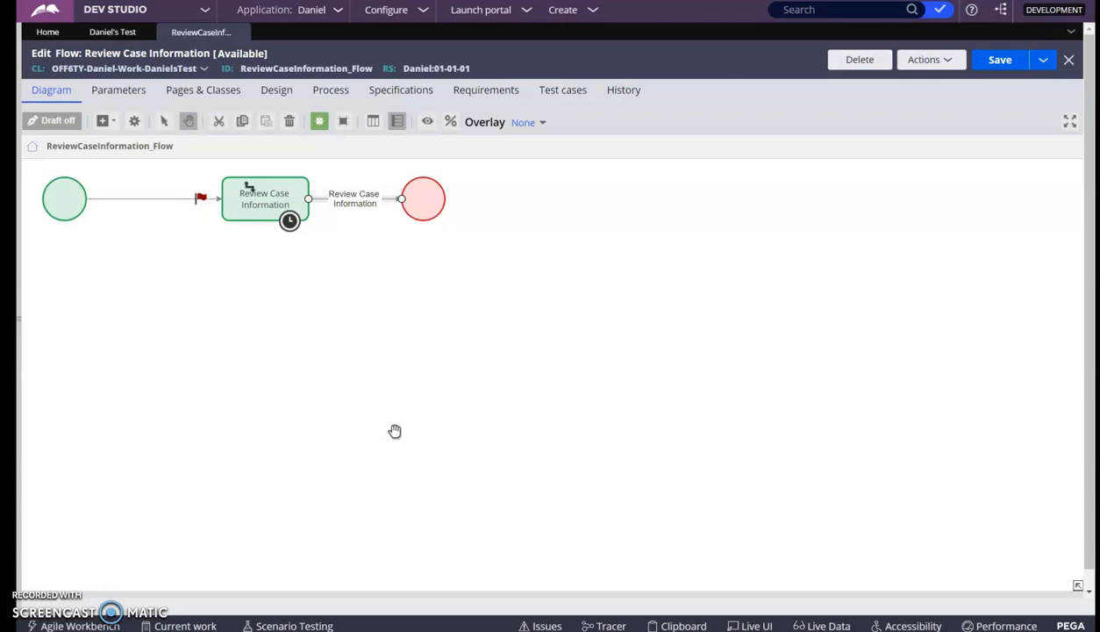
# - Open the connector's flow action and review its validation, pre-processing and post-processing, security and layout settings
pyautogui.rightClick(372, 200)
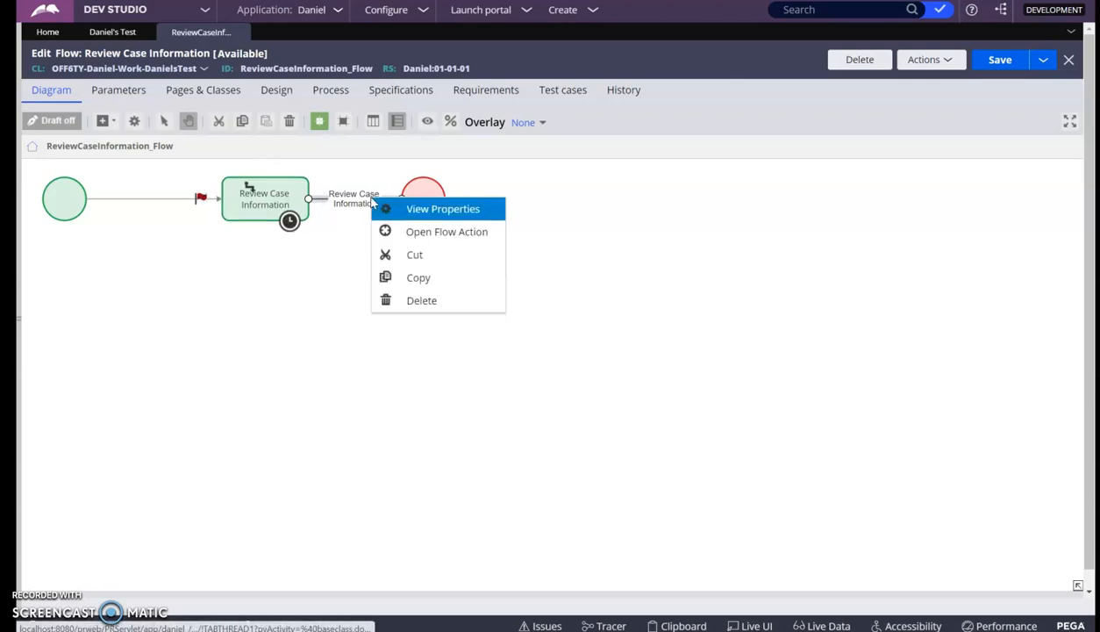
pyautogui.click(439, 231)
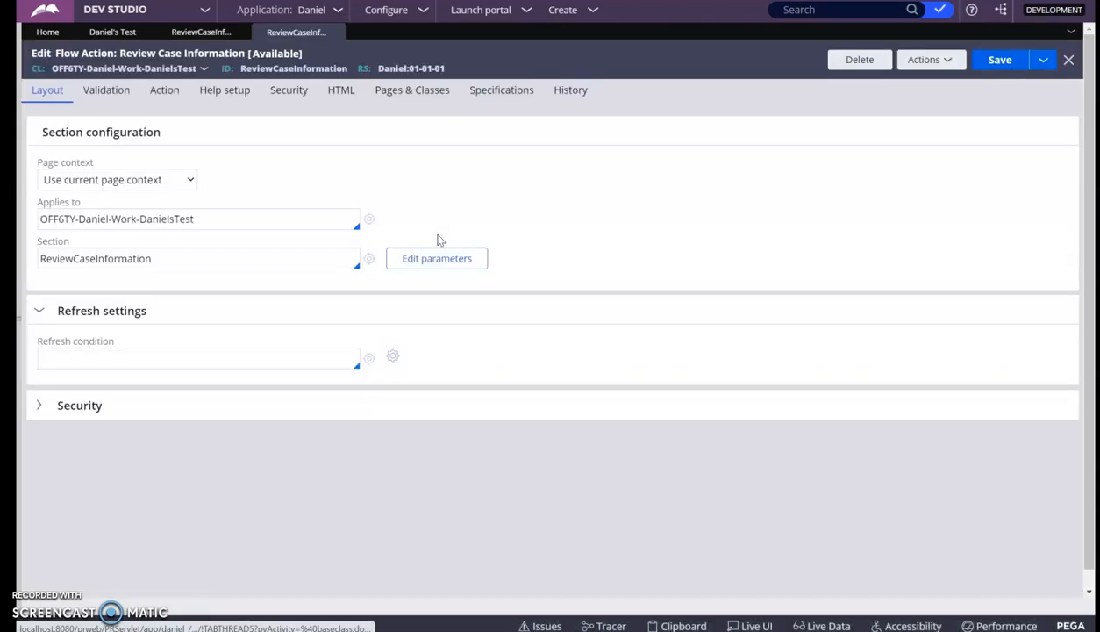
pyautogui.moveTo(391, 631)
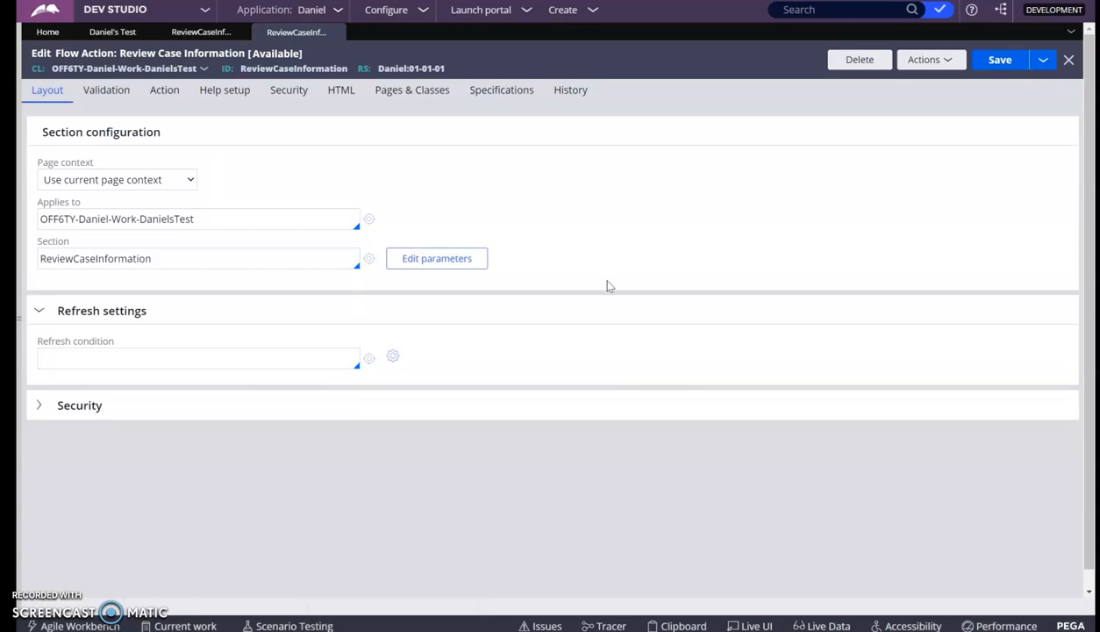
pyautogui.click(93, 94)
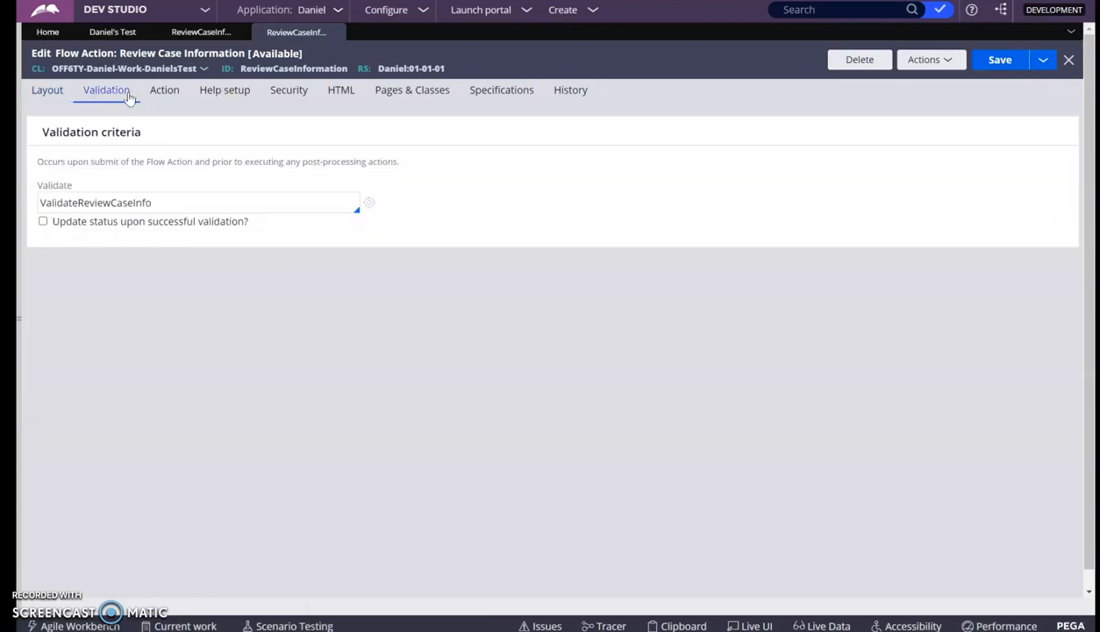
pyautogui.click(163, 91)
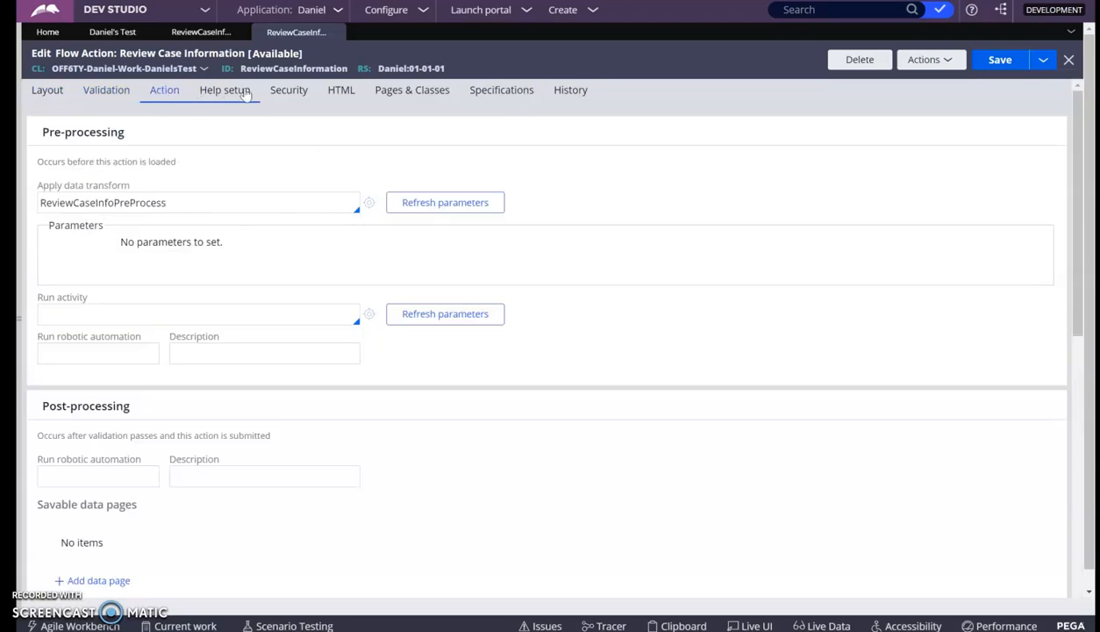
pyautogui.click(291, 91)
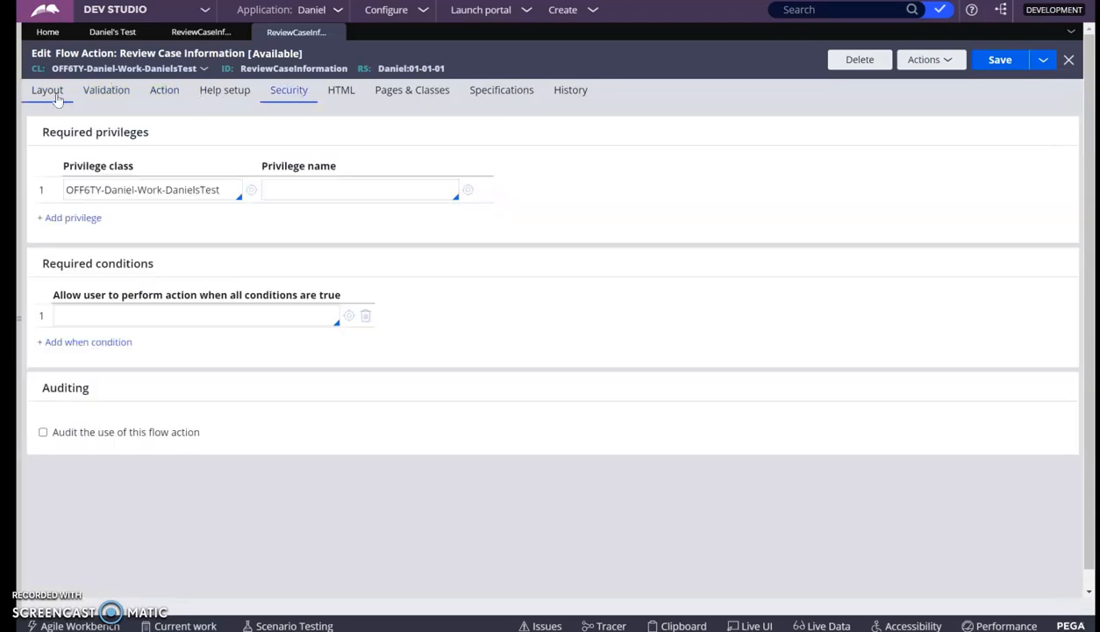
pyautogui.click(55, 91)
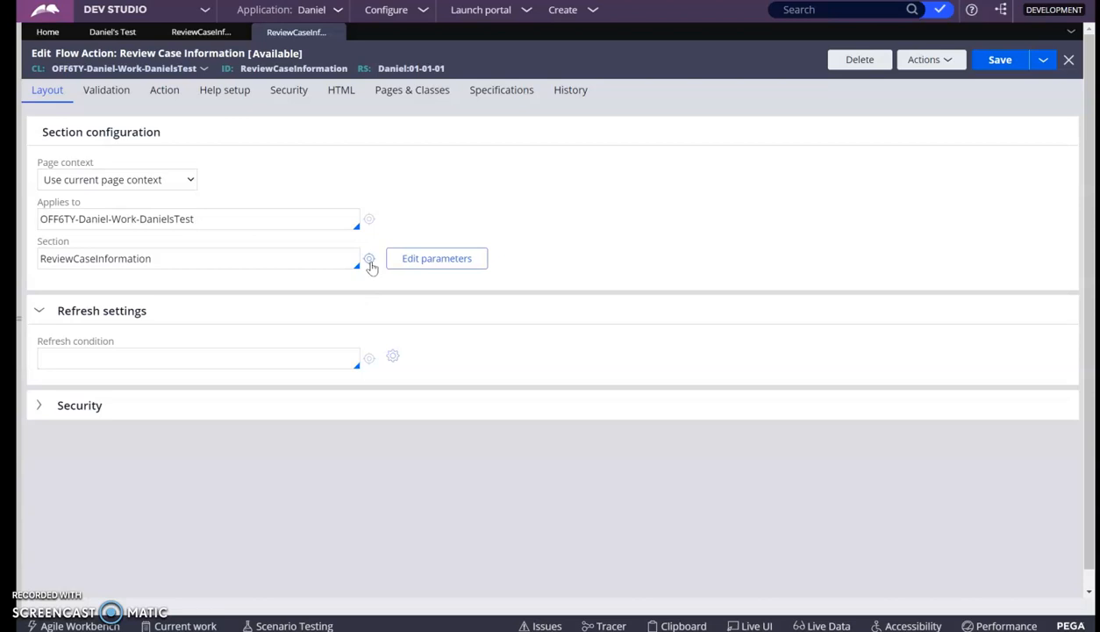
# - Open the flow action's ReviewCaseInformation section and inspect the Review Outcome field's general and presentation properties
pyautogui.click(369, 262)
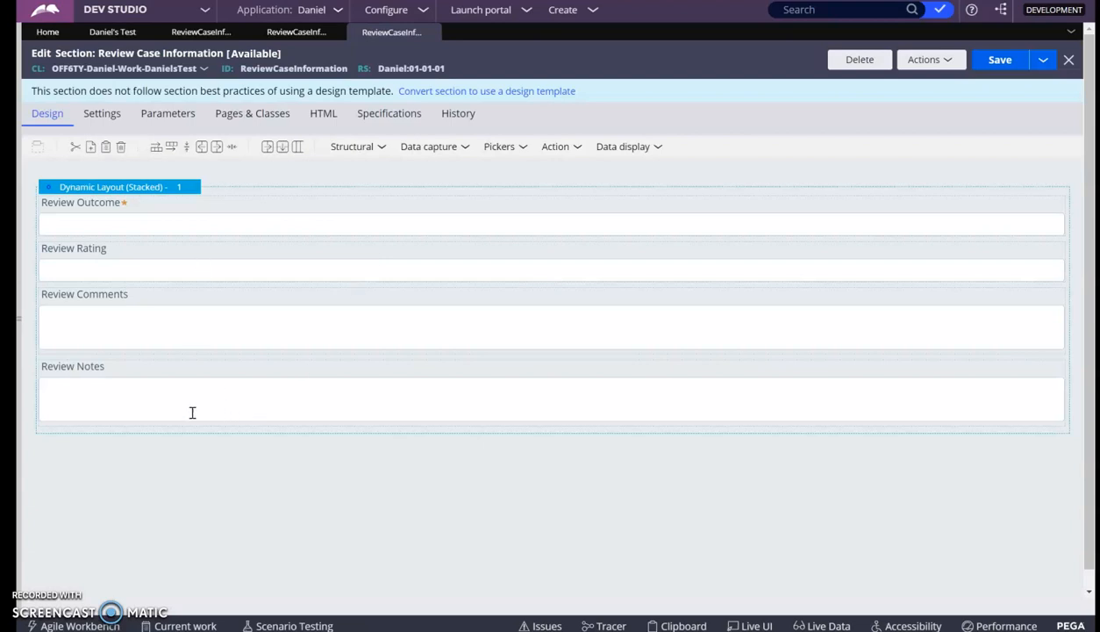
pyautogui.doubleClick(150, 216)
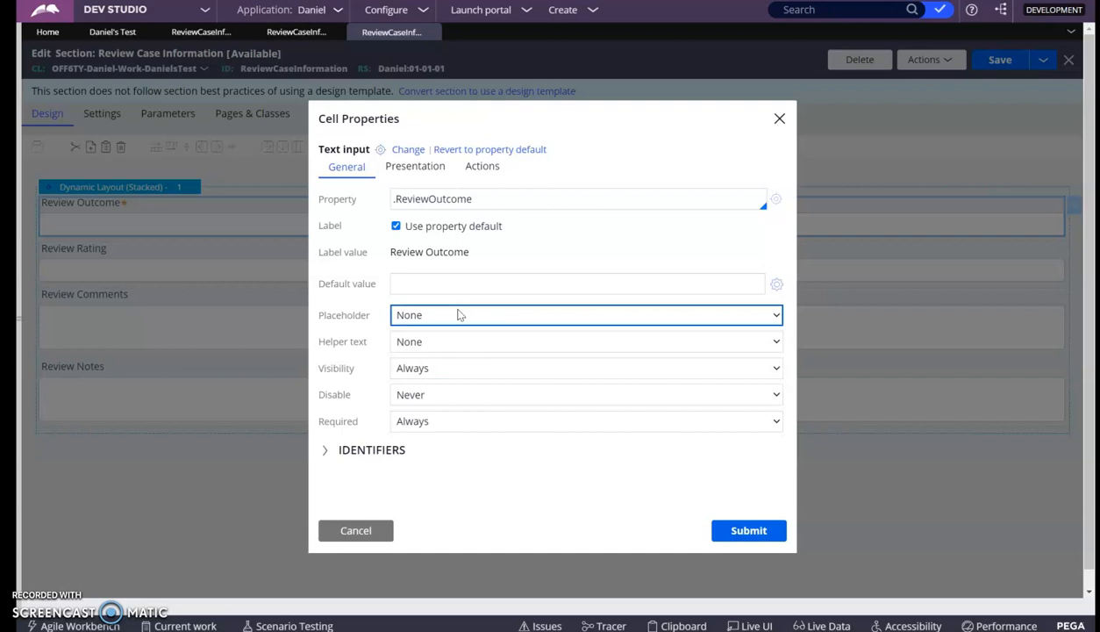
pyautogui.click(421, 173)
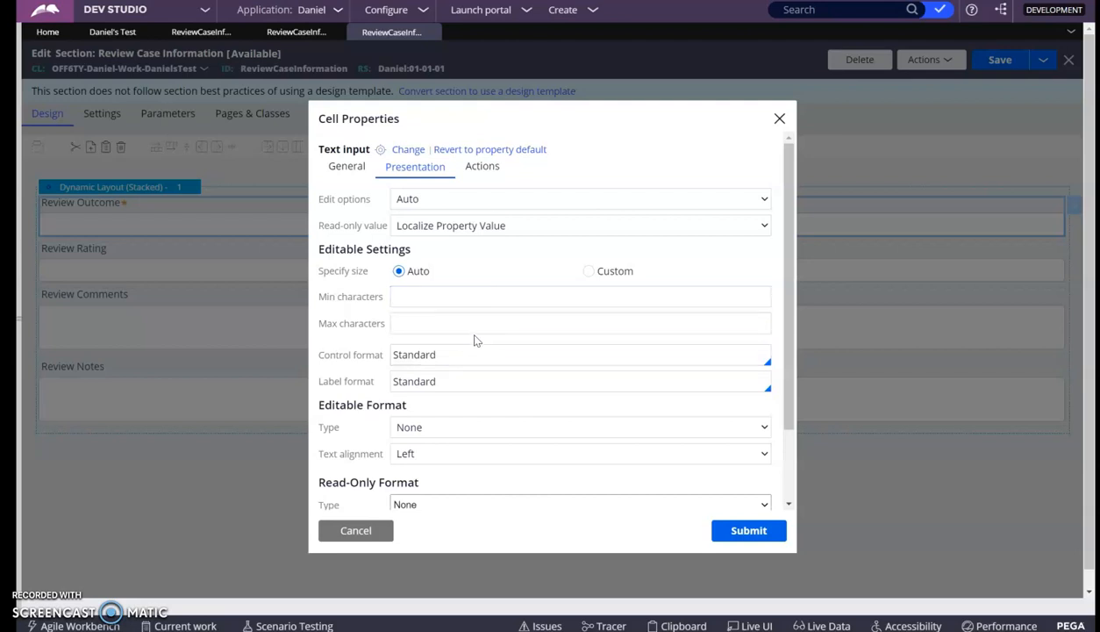
pyautogui.scroll(-3, 469, 349)
pyautogui.scroll(3, 473, 280)
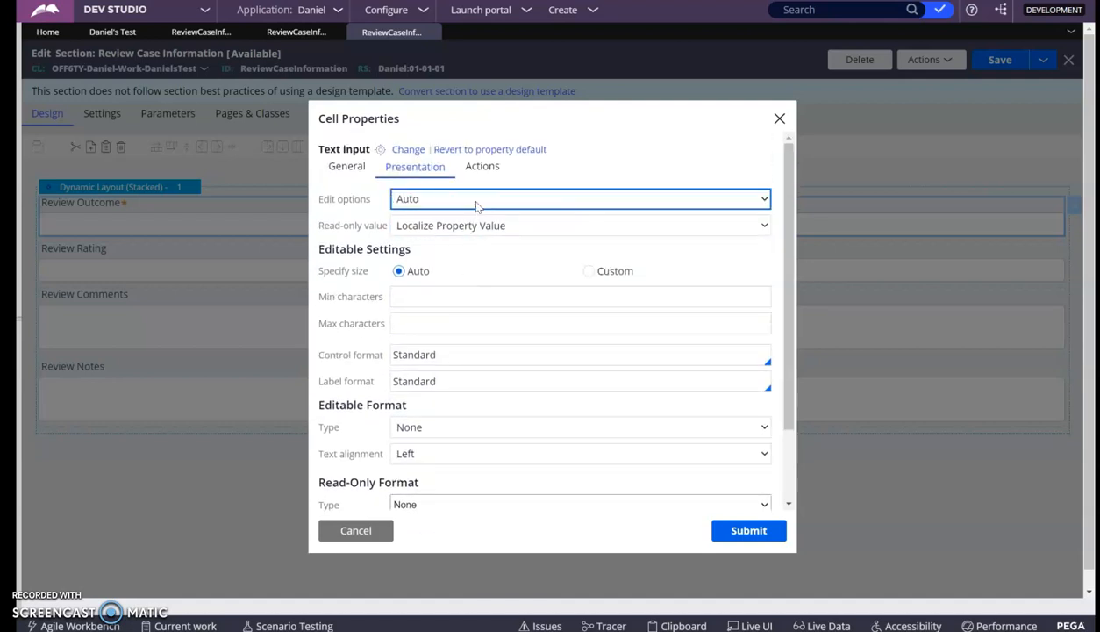
# - Examine the events and the full set of actions that can be added to the Review Outcome field's action set
pyautogui.click(482, 166)
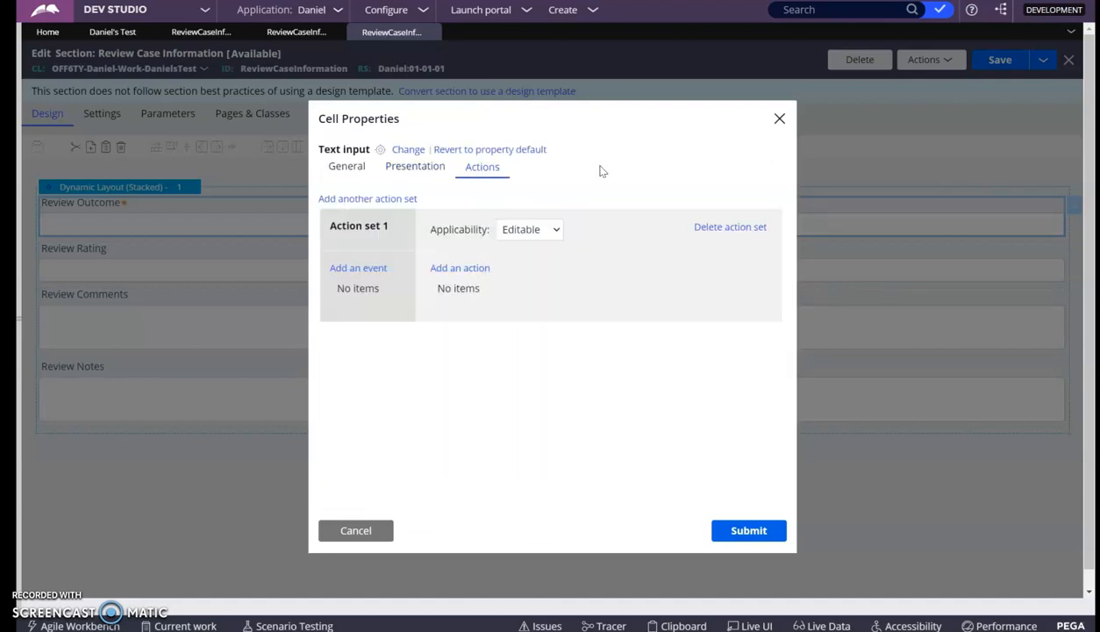
pyautogui.click(358, 267)
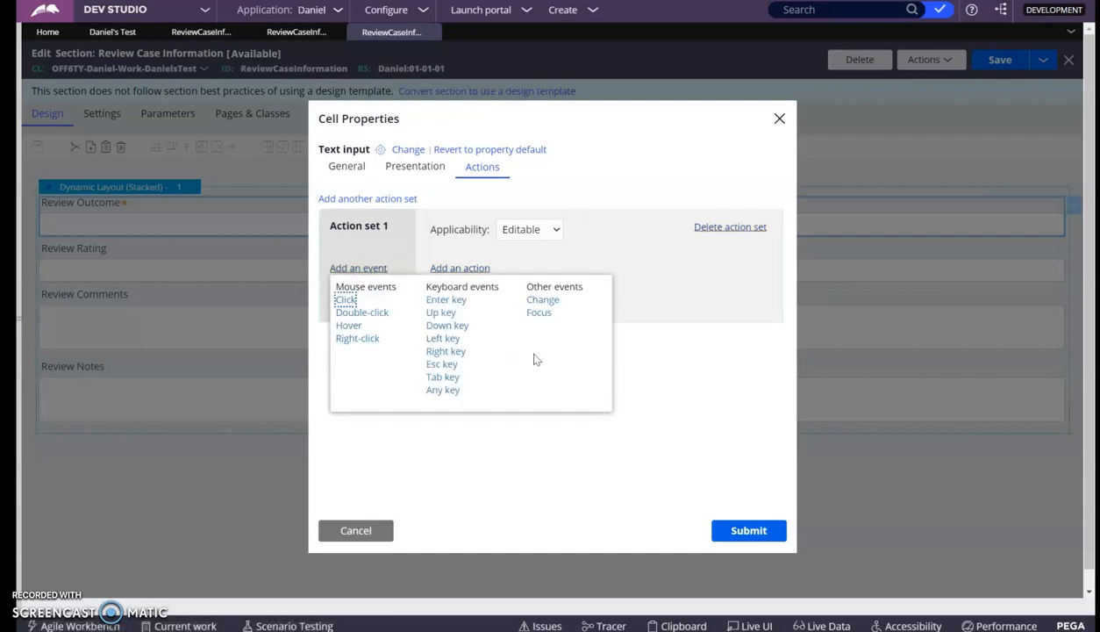
pyautogui.click(681, 373)
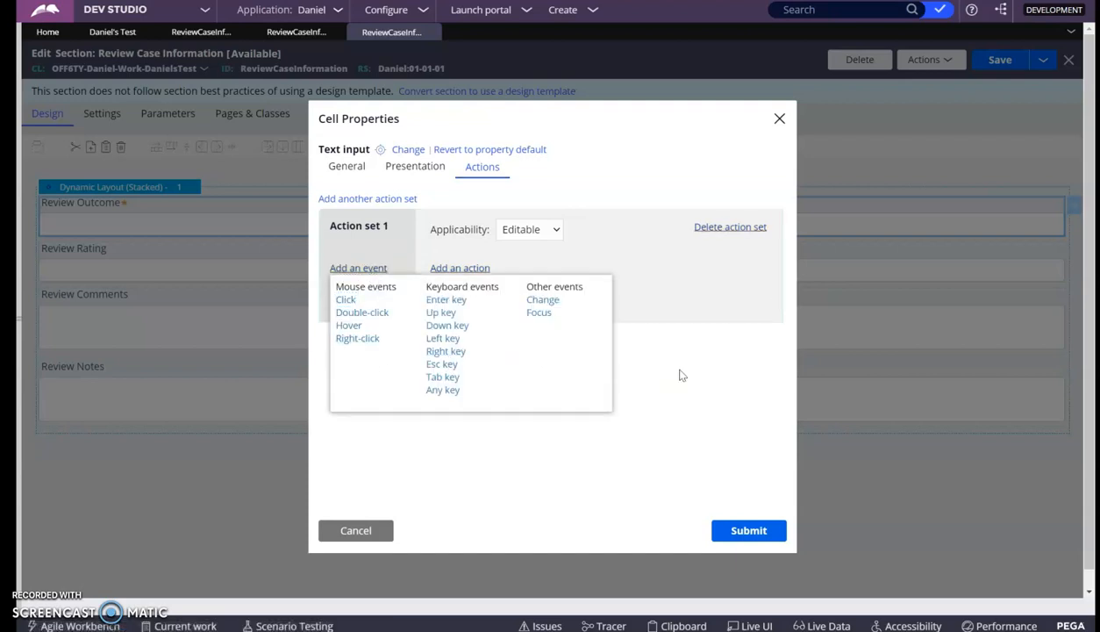
pyautogui.click(449, 269)
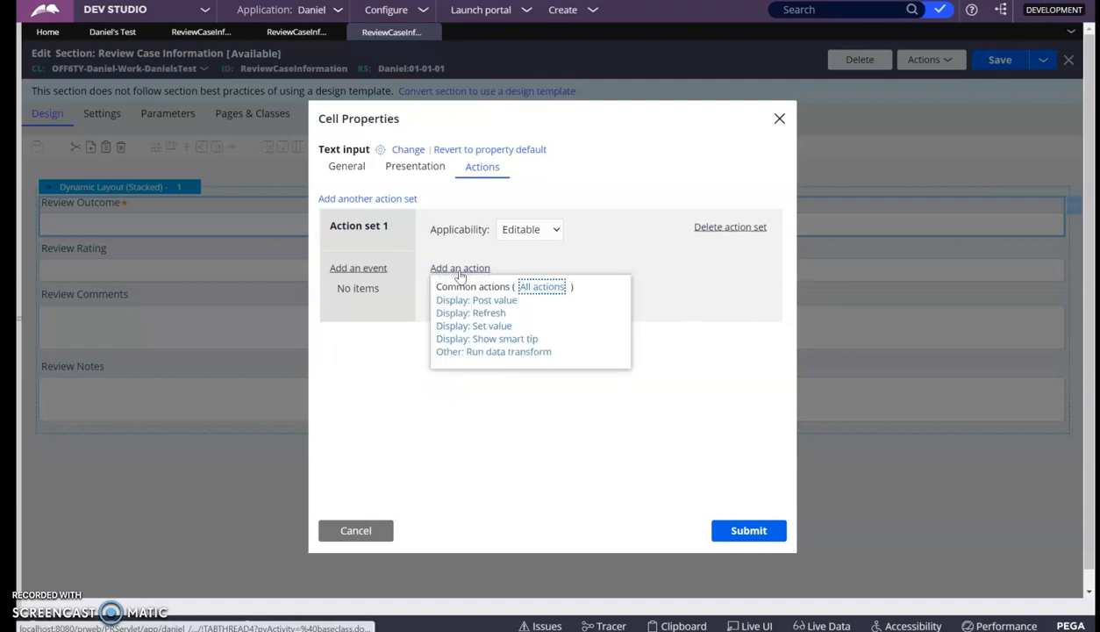
pyautogui.click(532, 296)
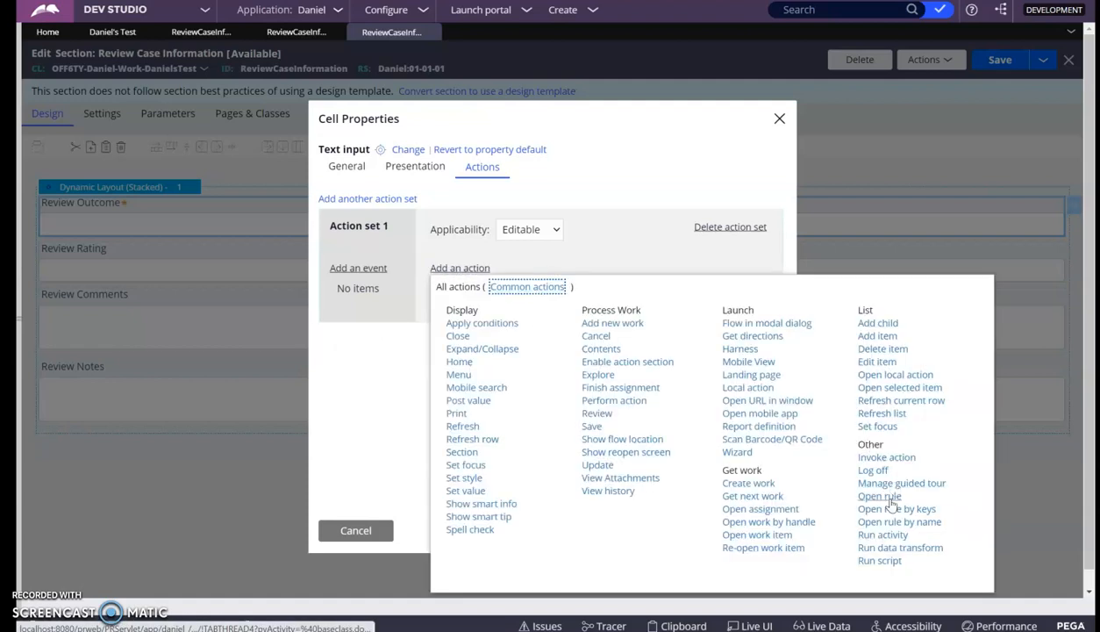
pyautogui.click(516, 198)
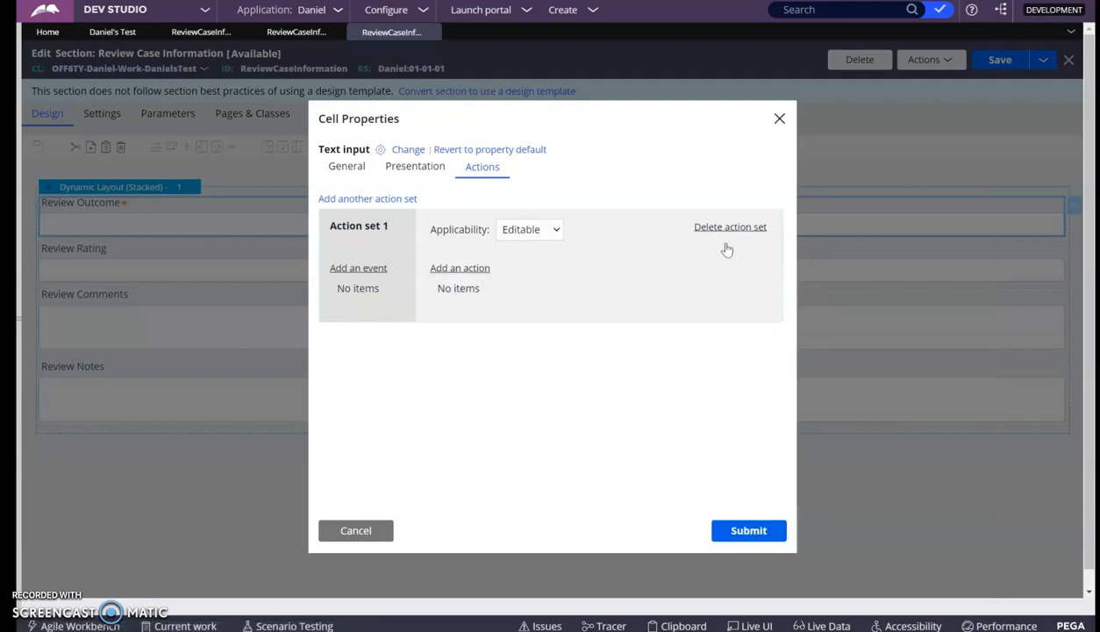
# - Check the Review Outcome field's Required setting, submit its cell properties, then save and close the section
pyautogui.click(348, 167)
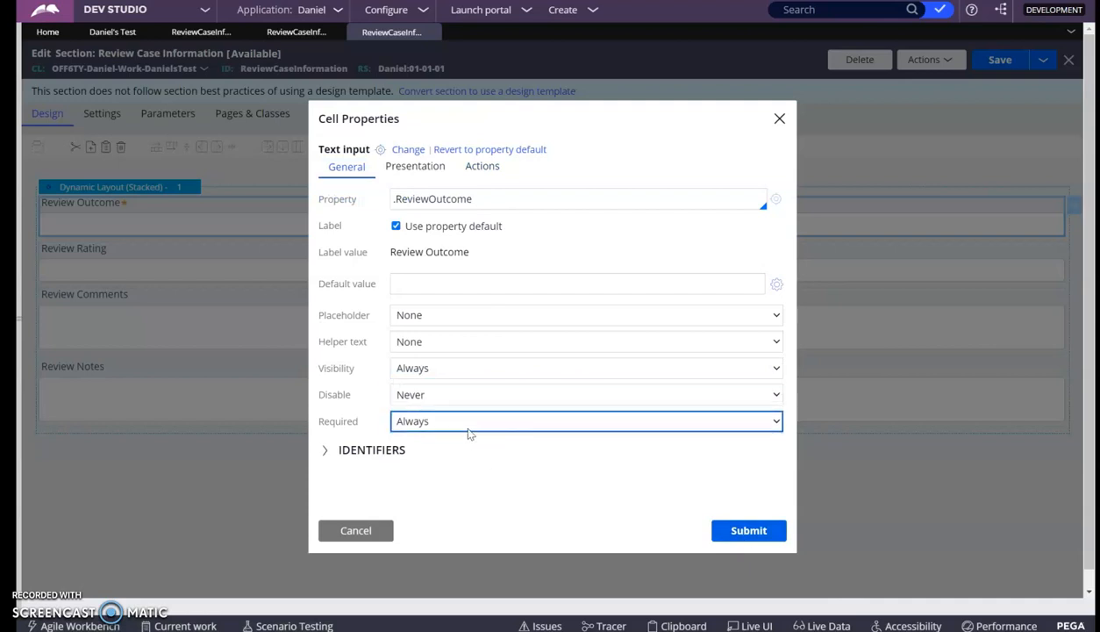
pyautogui.click(768, 529)
pyautogui.click(997, 63)
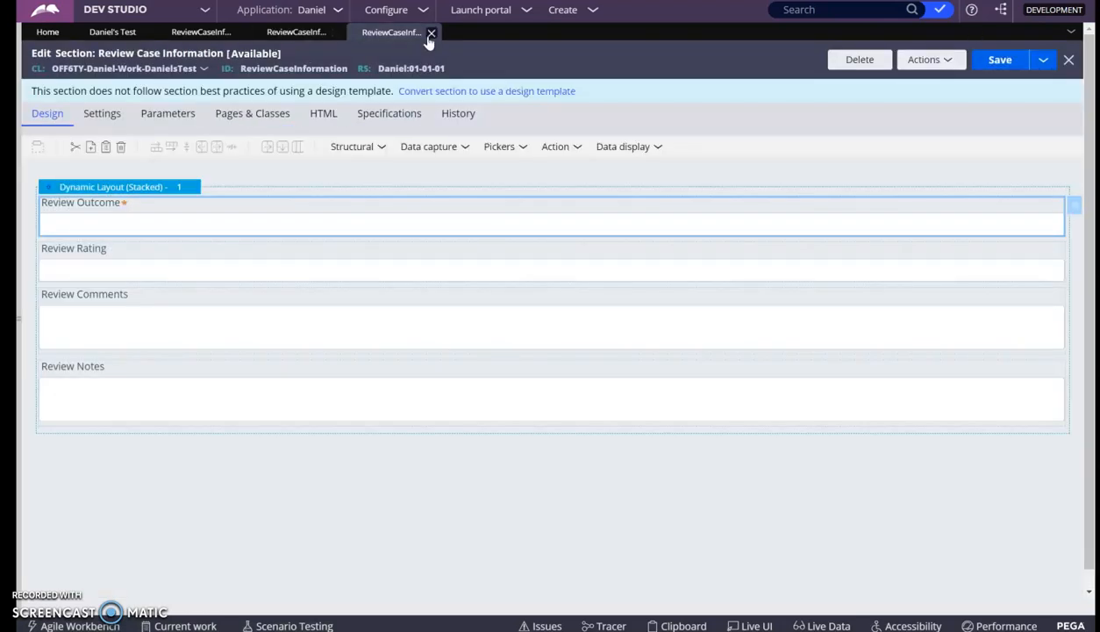
pyautogui.click(426, 33)
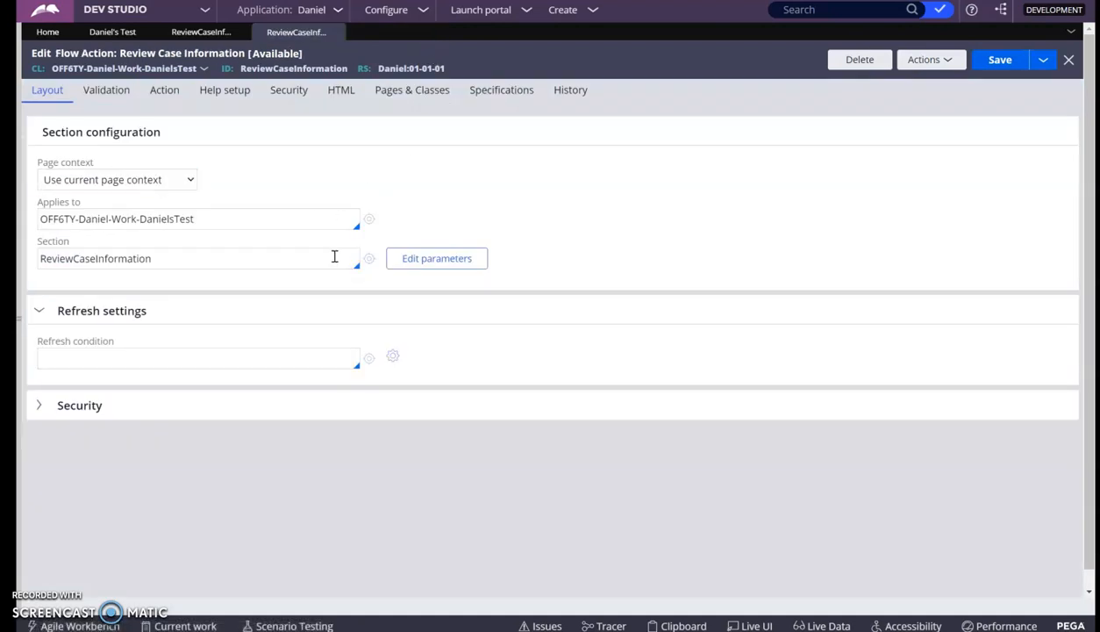
# - Open the flow action's ValidateReviewCaseInfo rule and inspect the validation conditions for .ReviewRating, leaving them unchanged
pyautogui.click(127, 91)
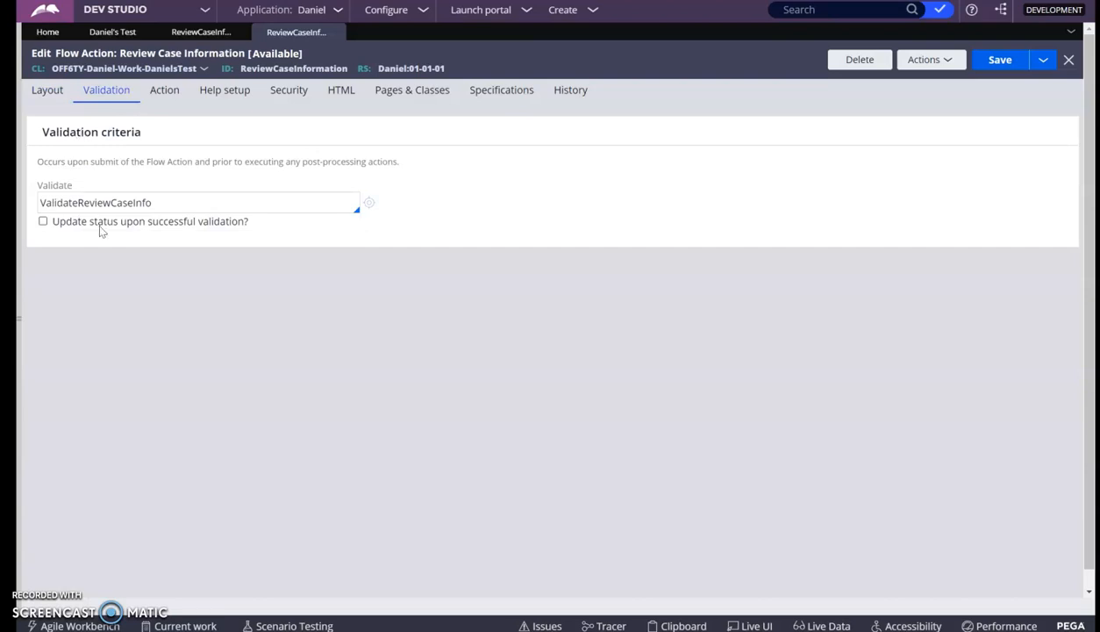
pyautogui.doubleClick(124, 202)
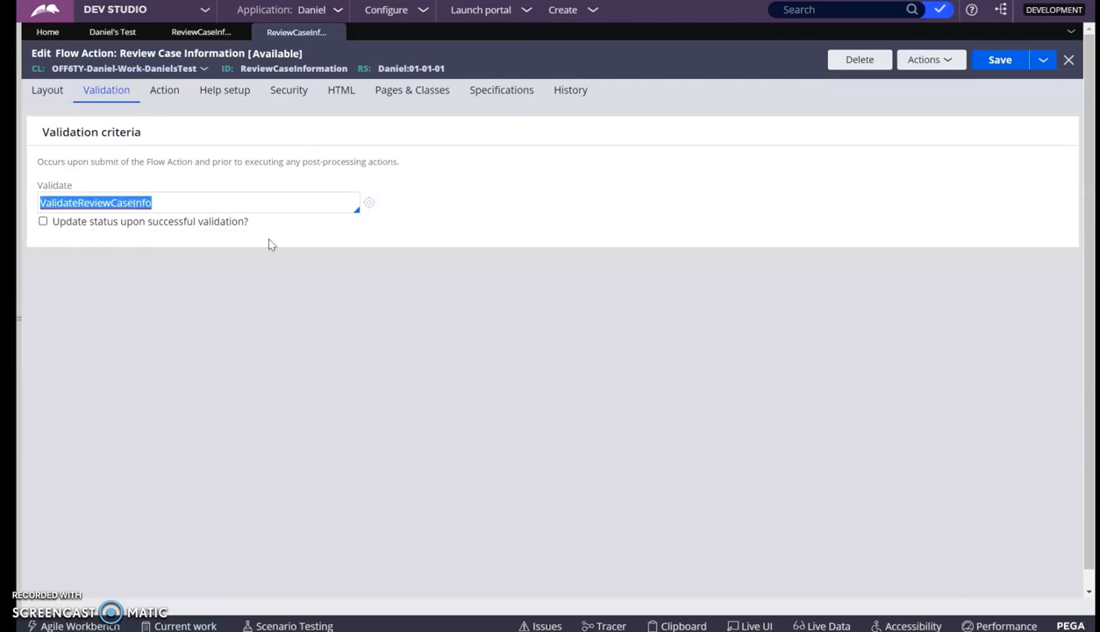
pyautogui.click(374, 208)
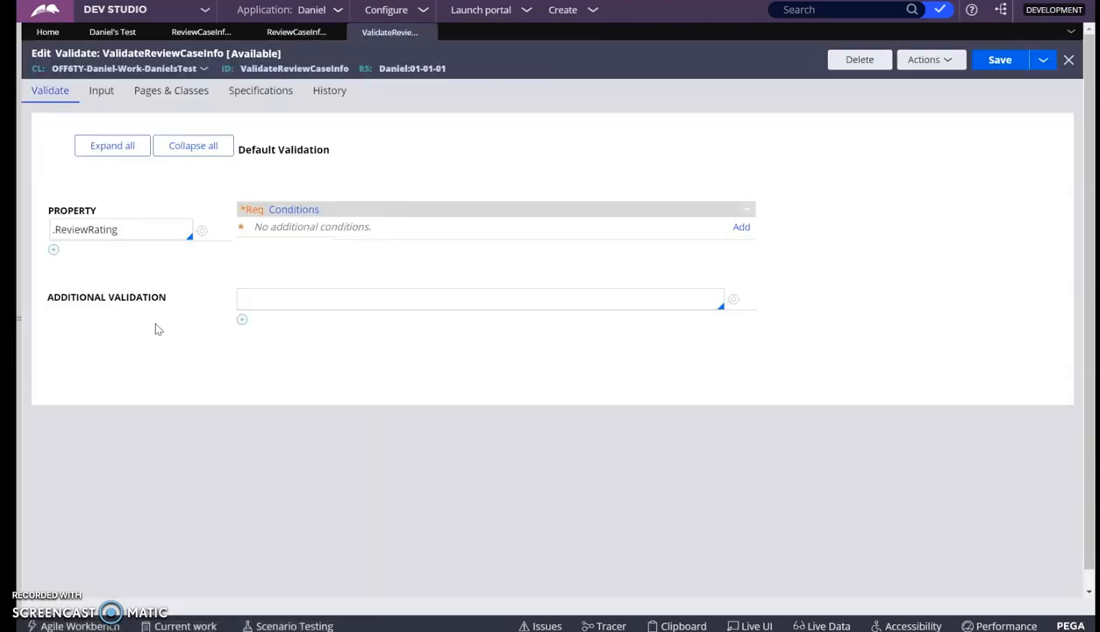
pyautogui.click(105, 229)
pyautogui.click(722, 229)
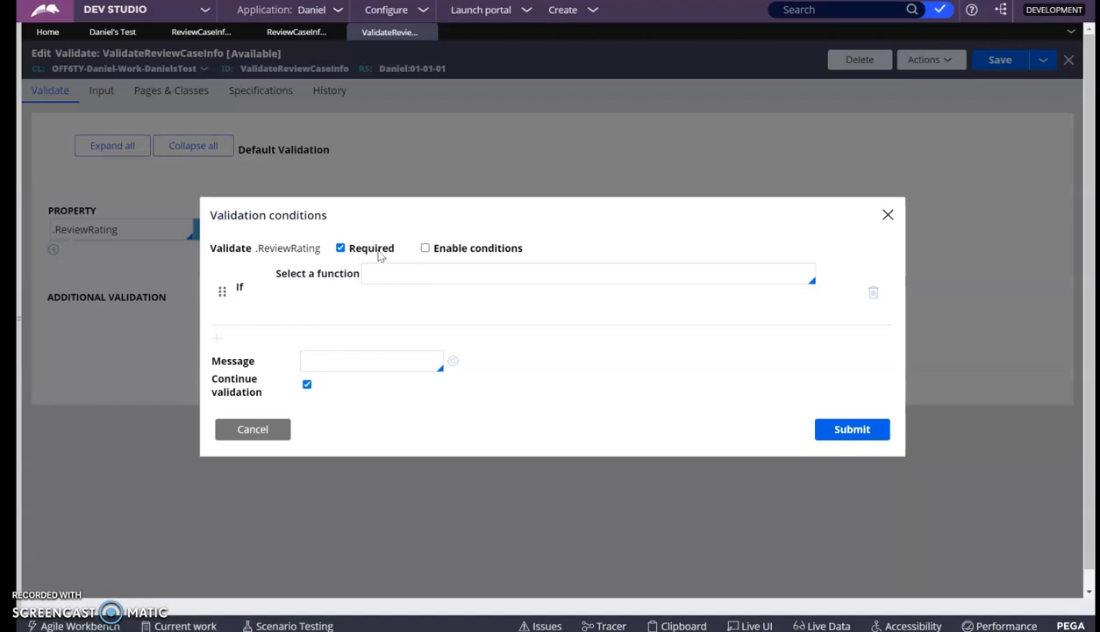
pyautogui.click(242, 425)
# - Return to the flow action and reopen its ReviewCaseInformation section to check the Review Rating field
pyautogui.click(296, 31)
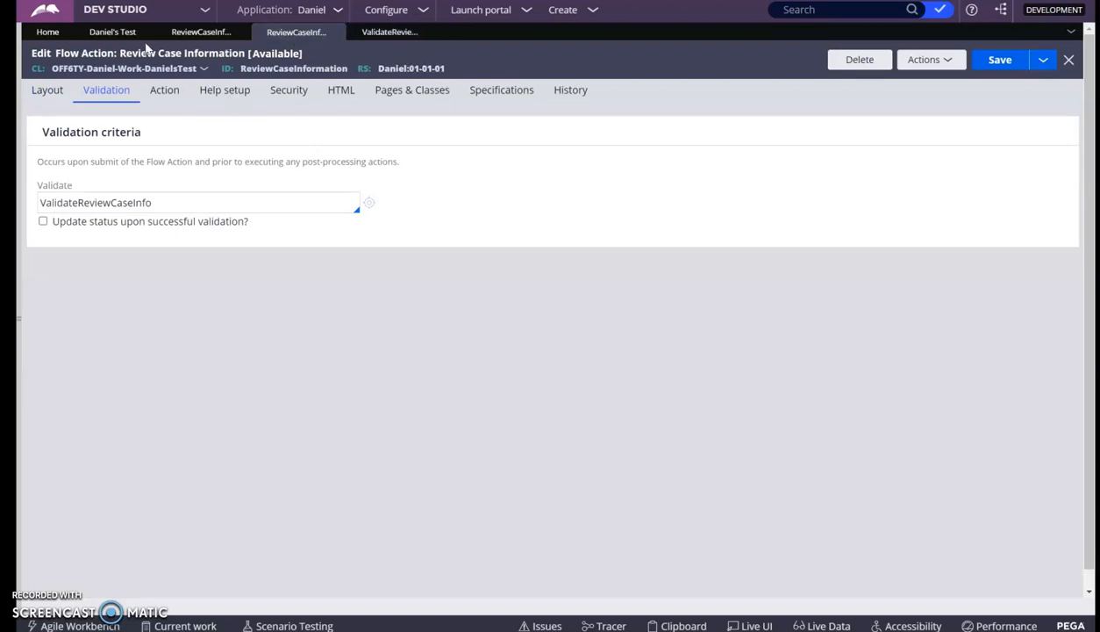
pyautogui.click(184, 35)
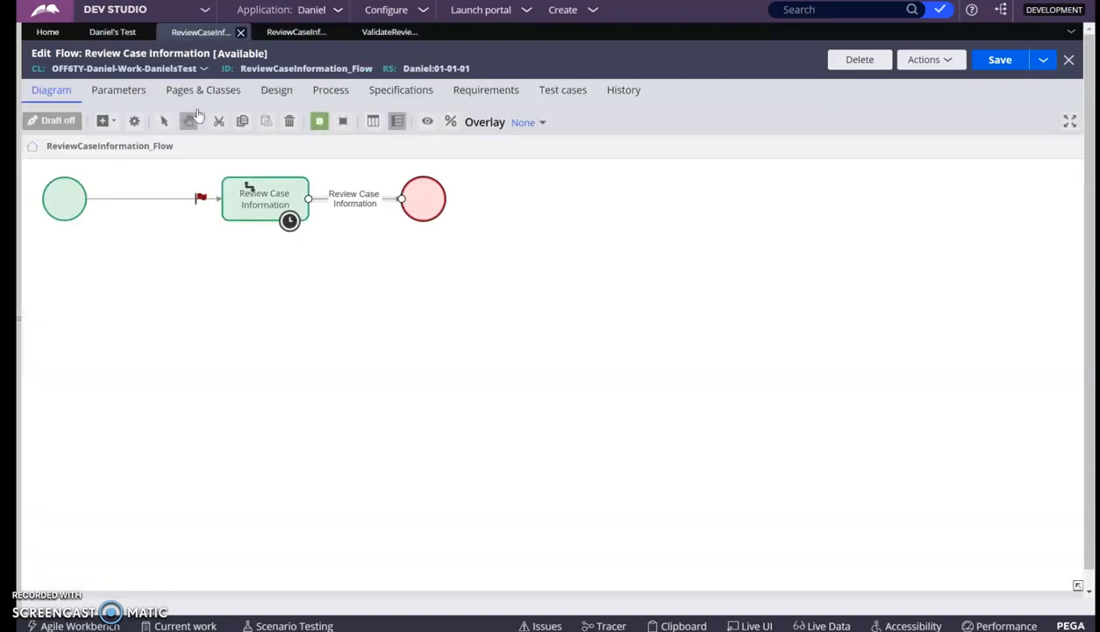
pyautogui.click(296, 35)
pyautogui.click(47, 91)
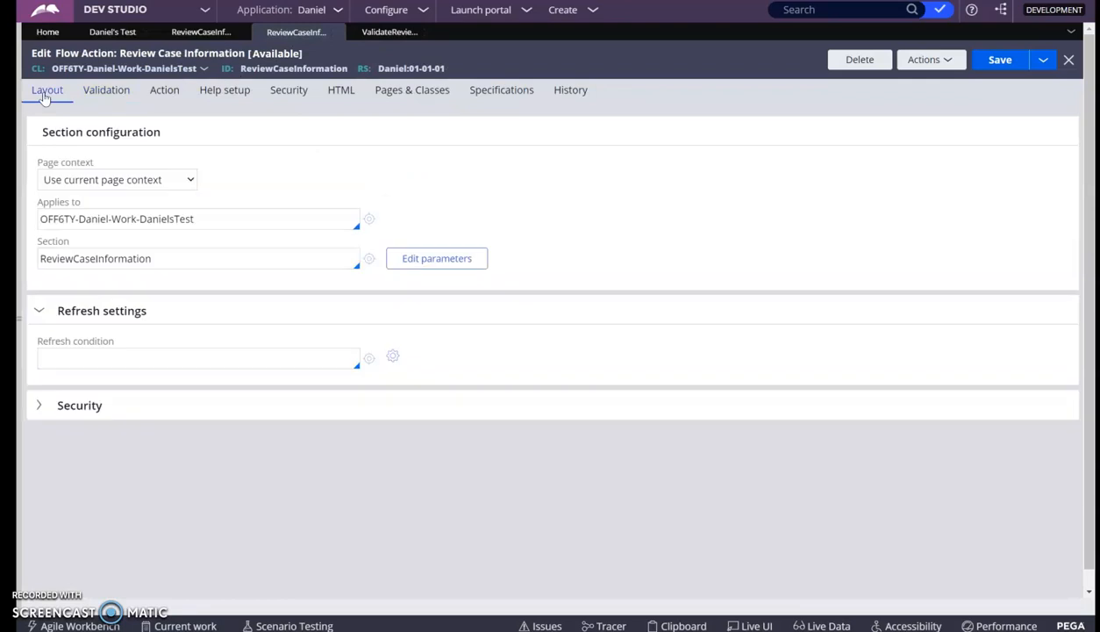
pyautogui.click(369, 258)
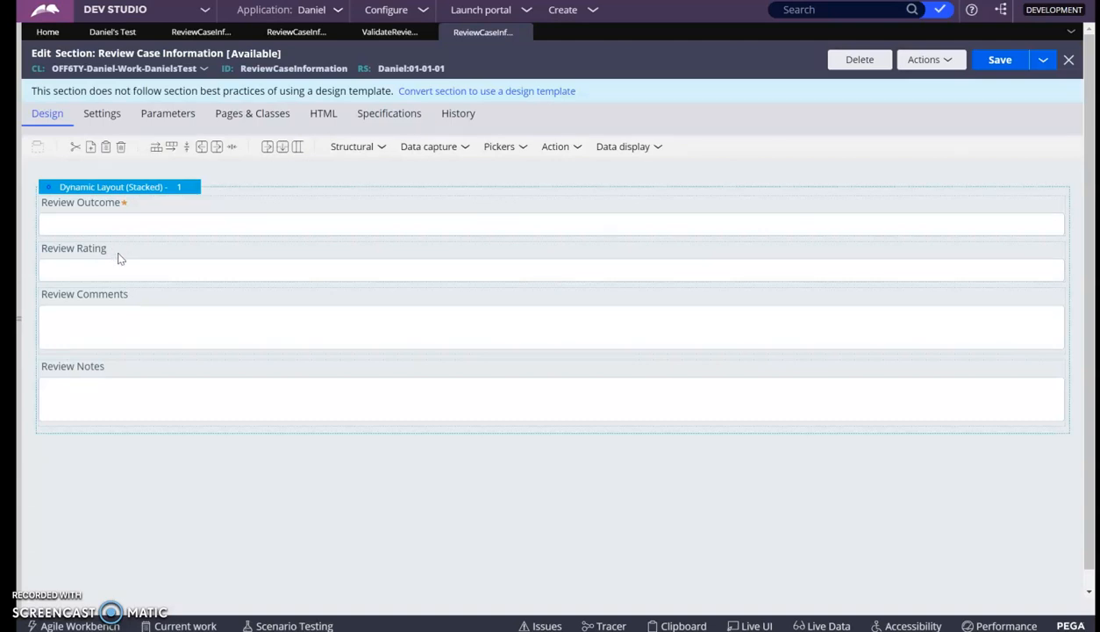
# - Open the ReviewCaseInfoPreProcess data transform from the flow action's pre-processing settings
pyautogui.click(295, 32)
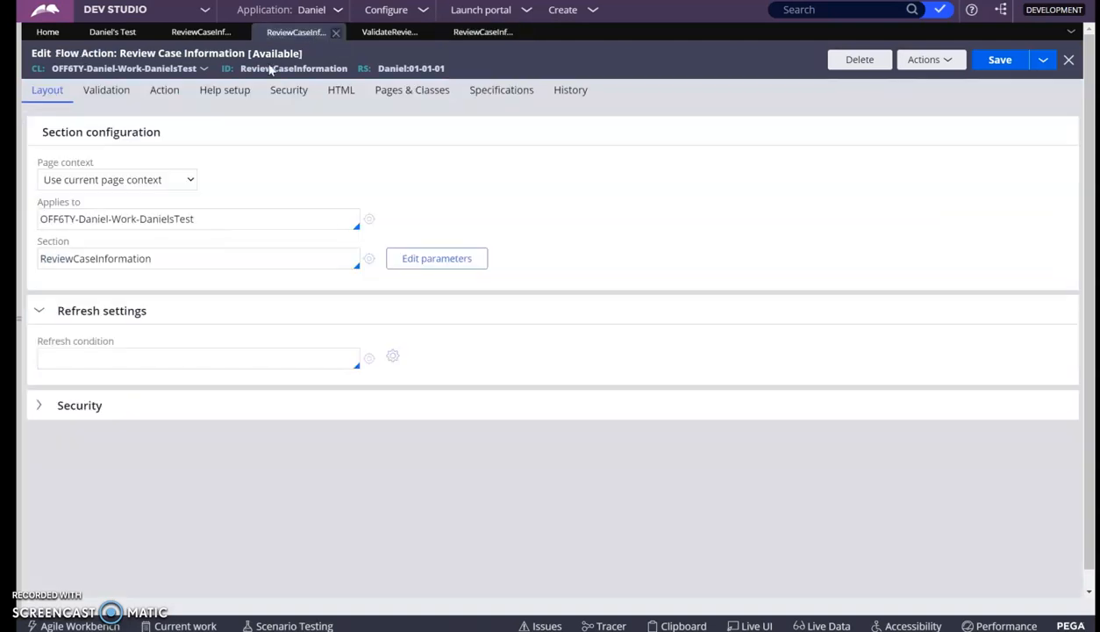
pyautogui.click(162, 95)
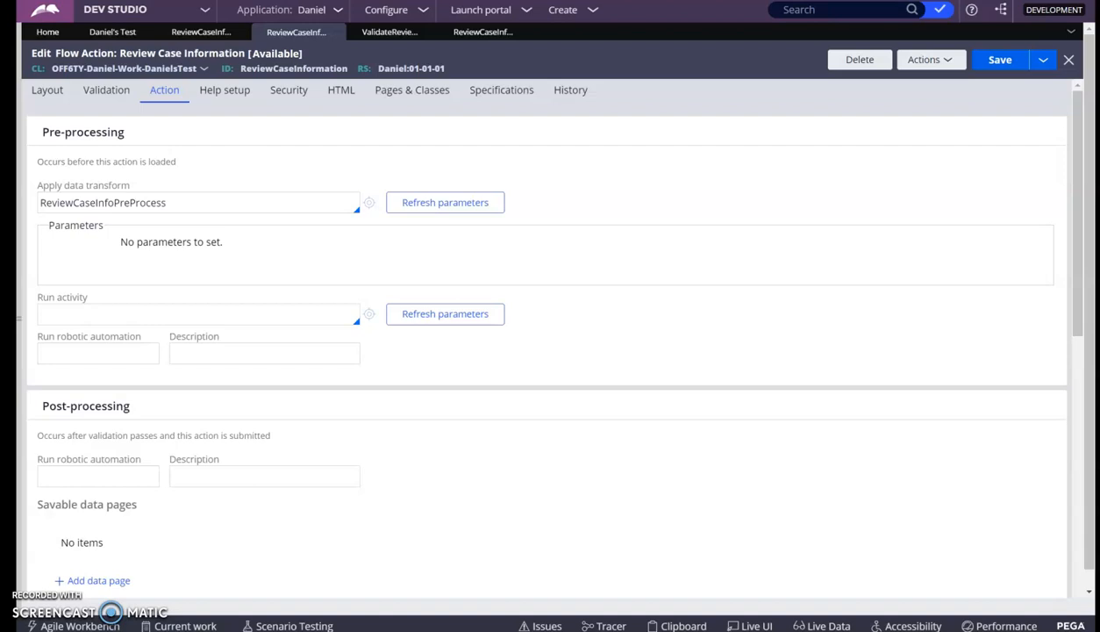
pyautogui.click(369, 203)
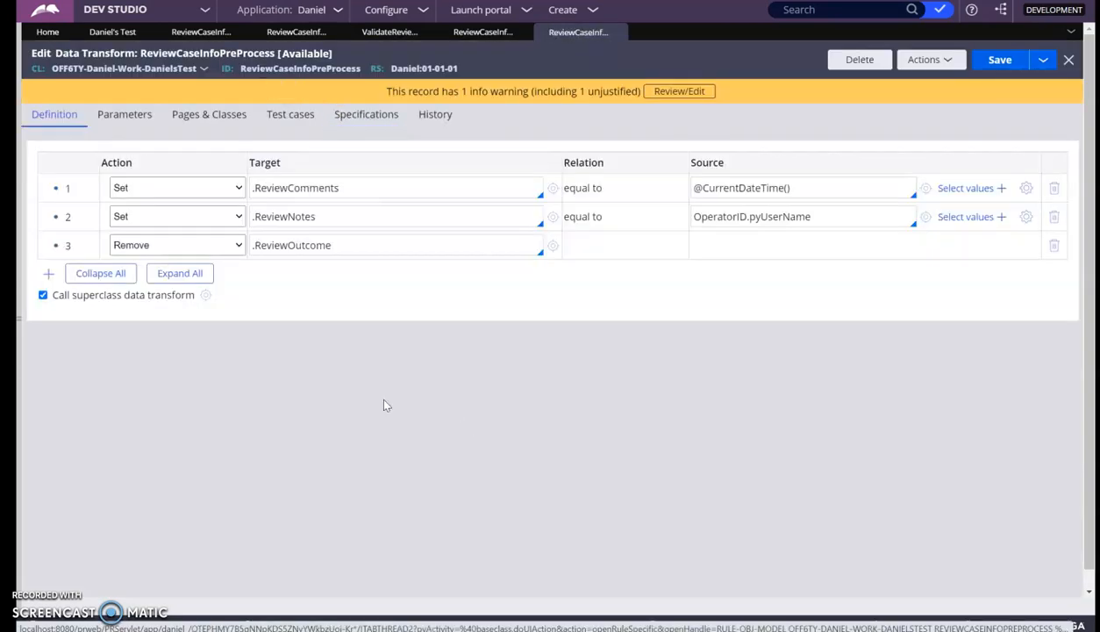
# - Examine the pre-process data transform's rows for .ReviewComments, .ReviewNotes and .ReviewOutcome
pyautogui.tripleClick(357, 191)
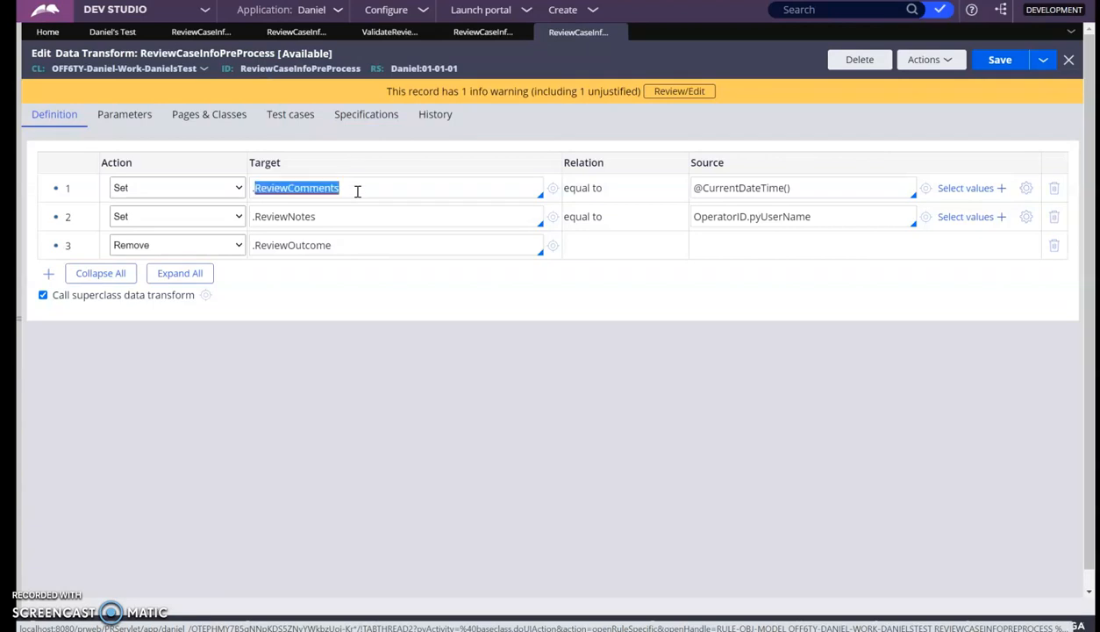
pyautogui.click(859, 192)
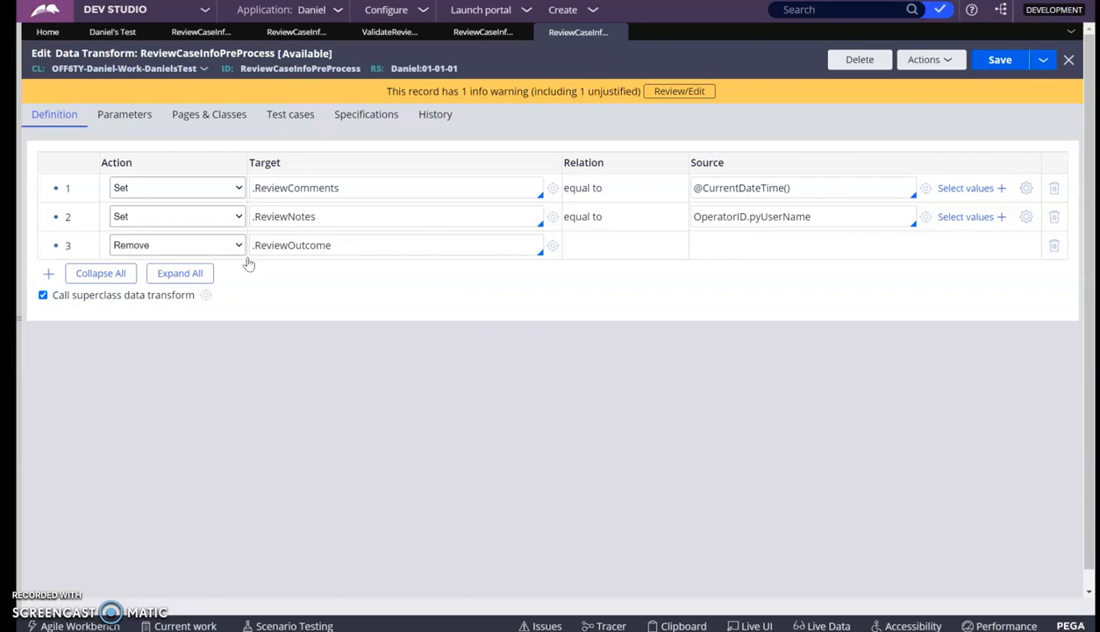
pyautogui.doubleClick(280, 245)
pyautogui.click(284, 314)
# - Return to the Review Case Information flow action and open its ReviewCaseInfoPostProcess data transform
pyautogui.click(471, 35)
pyautogui.click(387, 33)
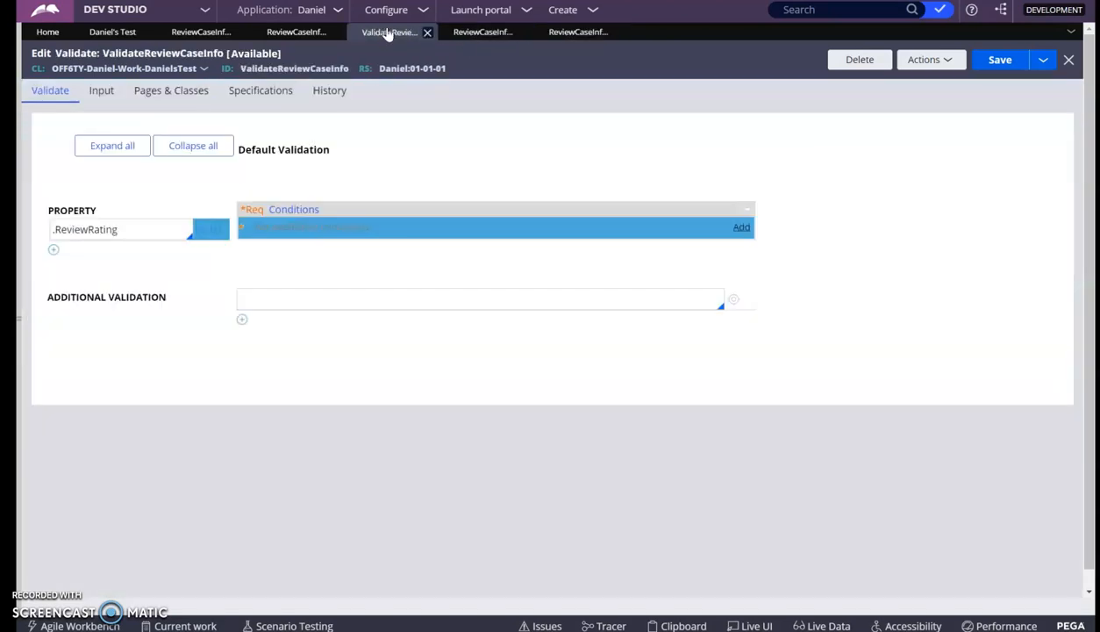
pyautogui.click(276, 35)
pyautogui.scroll(-5, 307, 373)
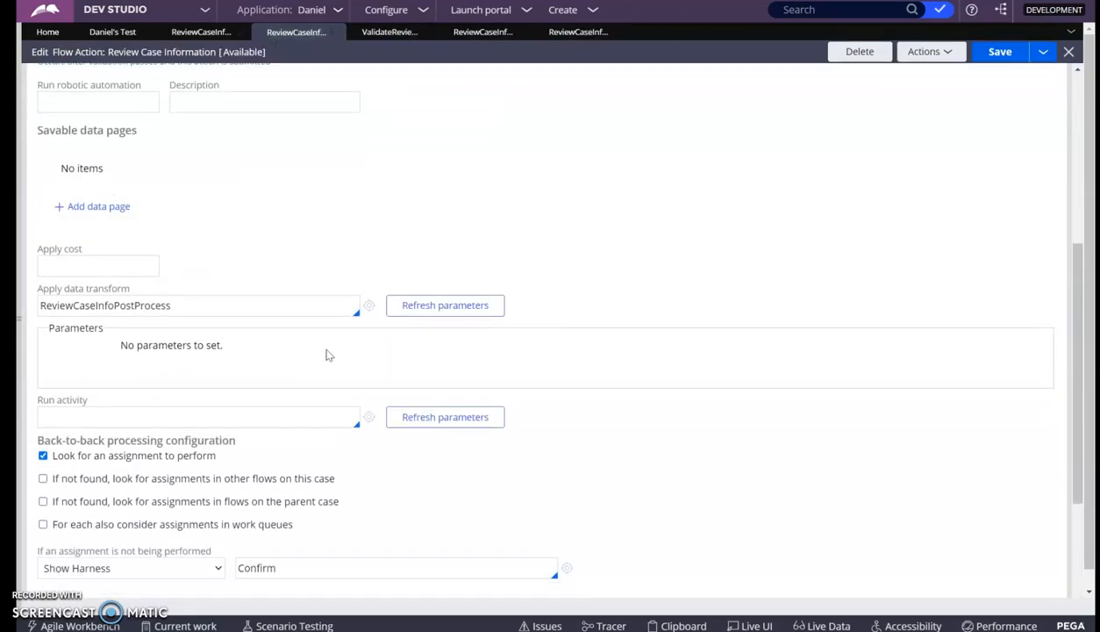
pyautogui.click(366, 311)
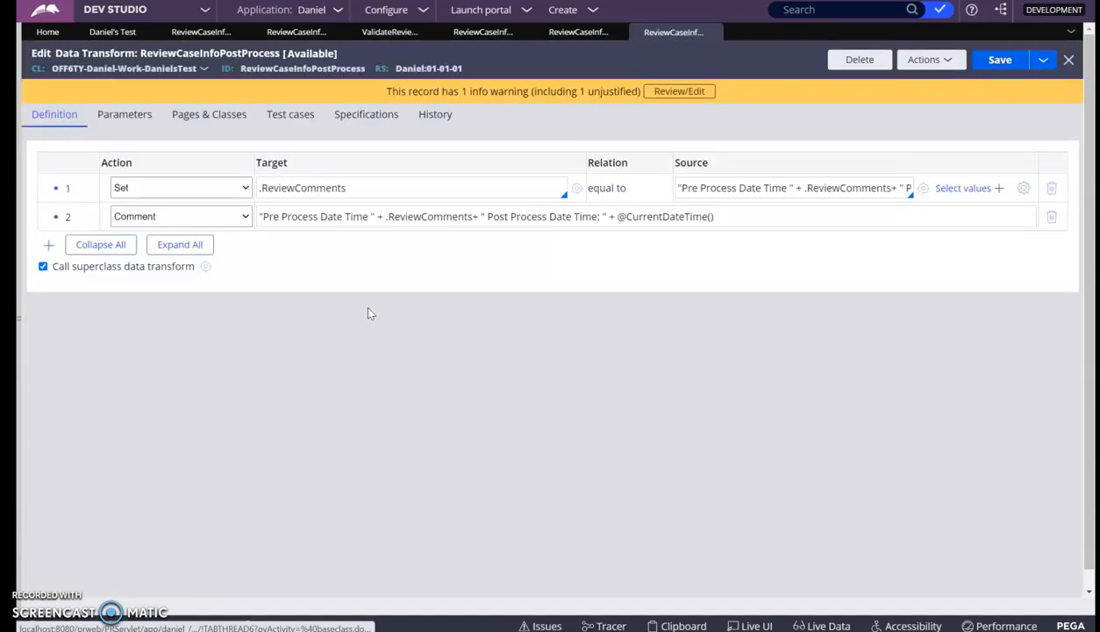
# - Read the post-process .ReviewComments expression, compare it with the pre-process transform, and return to the flow action
pyautogui.tripleClick(483, 187)
pyautogui.click(642, 256)
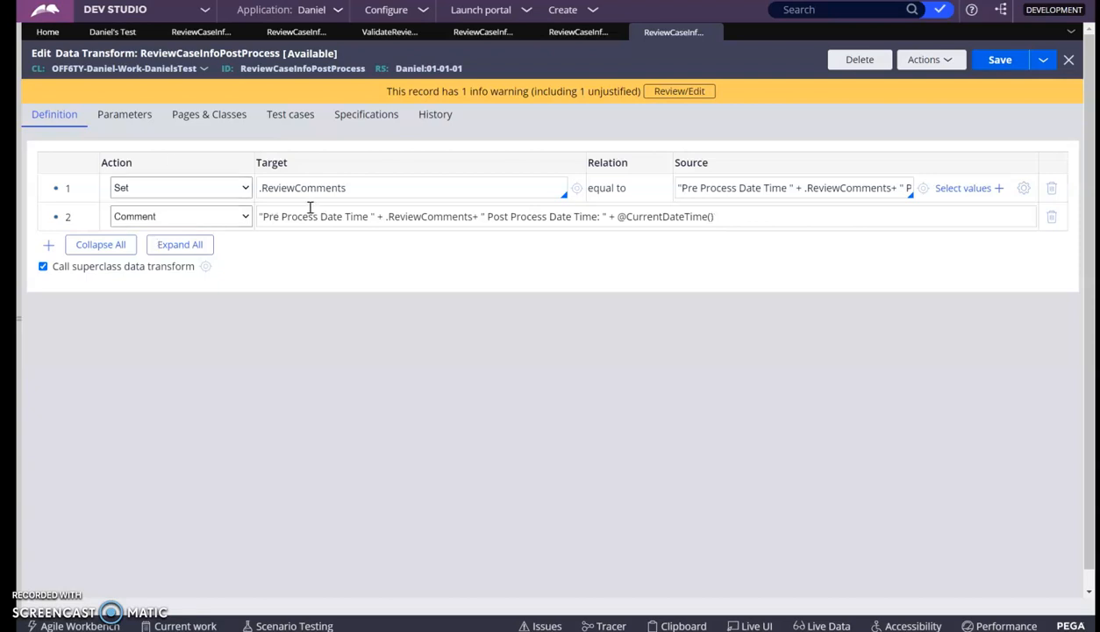
pyautogui.moveTo(265, 217); pyautogui.dragTo(370, 220)
pyautogui.click(433, 217)
pyautogui.moveTo(486, 217); pyautogui.dragTo(602, 217)
pyautogui.click(668, 224)
pyautogui.click(690, 306)
pyautogui.click(579, 33)
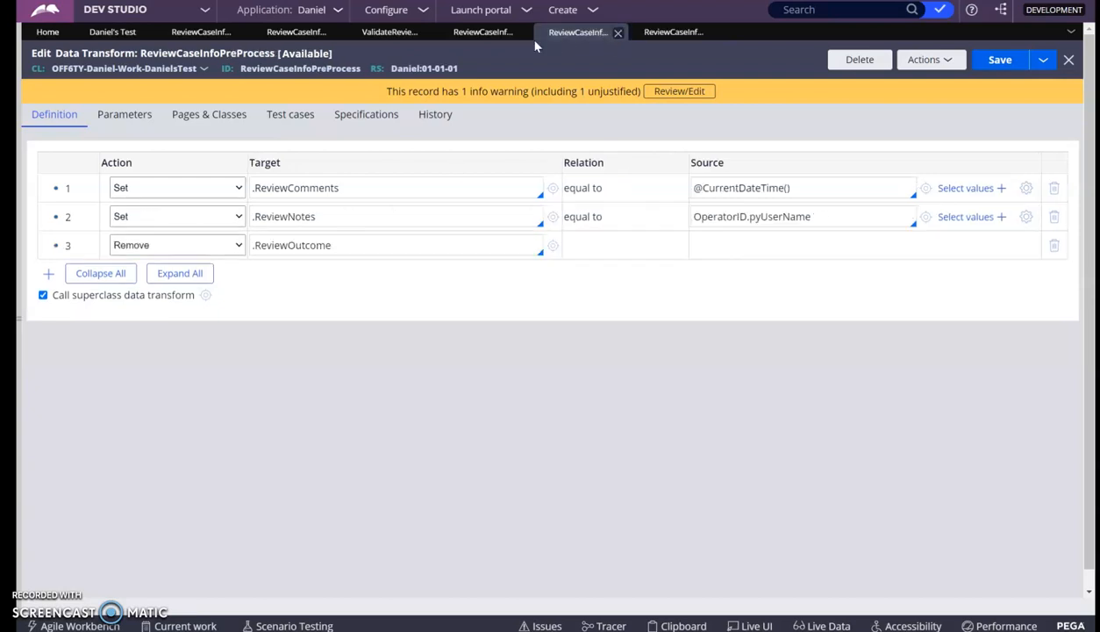
pyautogui.click(279, 35)
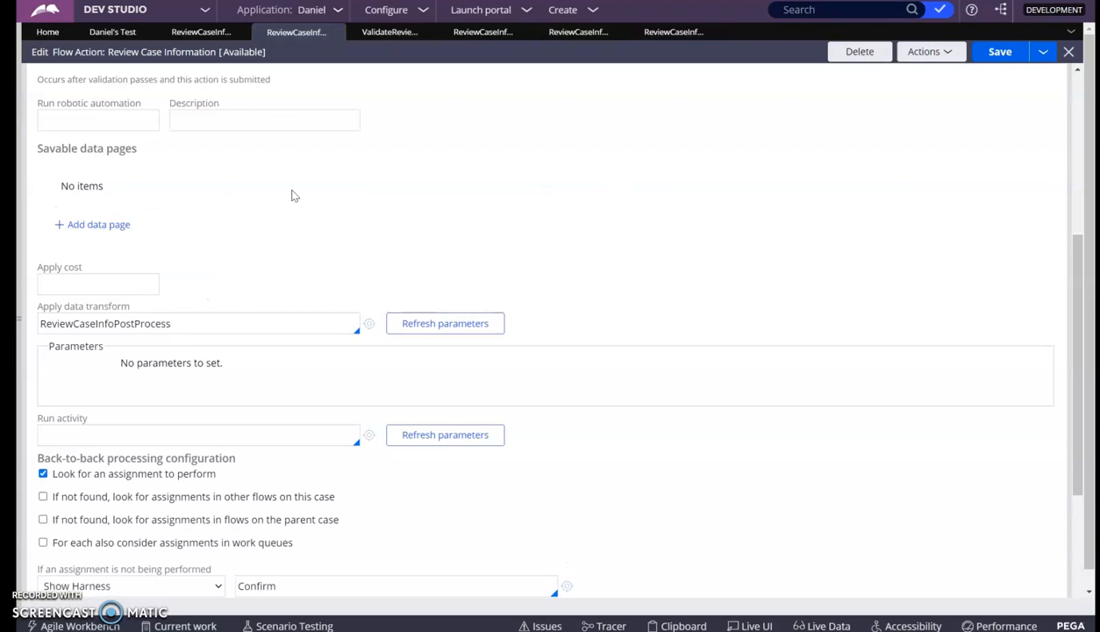
# - Run a new case from the case type, fill in its description and submit the create form
pyautogui.click(123, 35)
pyautogui.click(951, 55)
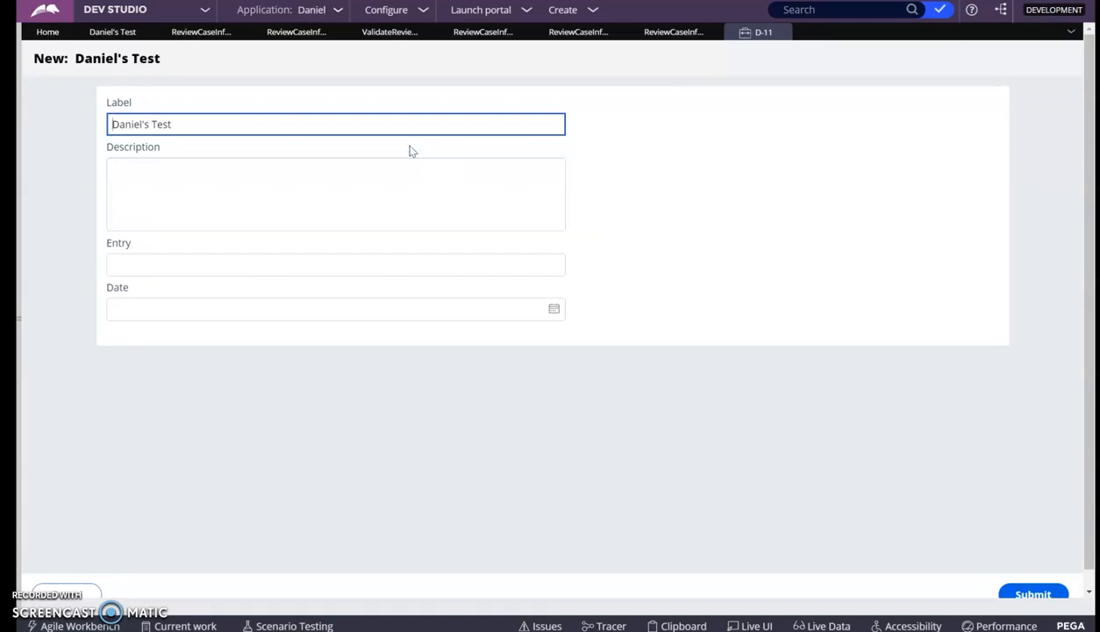
pyautogui.click(409, 188)
pyautogui.write('Case Case')
pyautogui.hotkey('ctrl', 'a')
pyautogui.click(1034, 588)
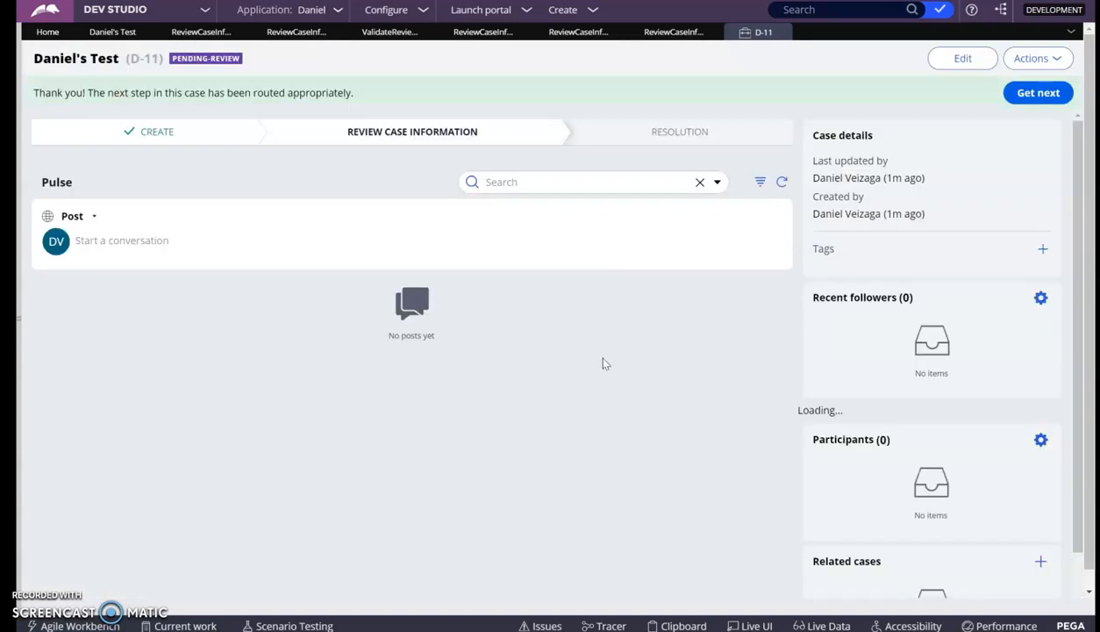
# - Bring up the new case's assignments and begin the Review Case Information task
pyautogui.click(1037, 59)
pyautogui.click(1040, 83)
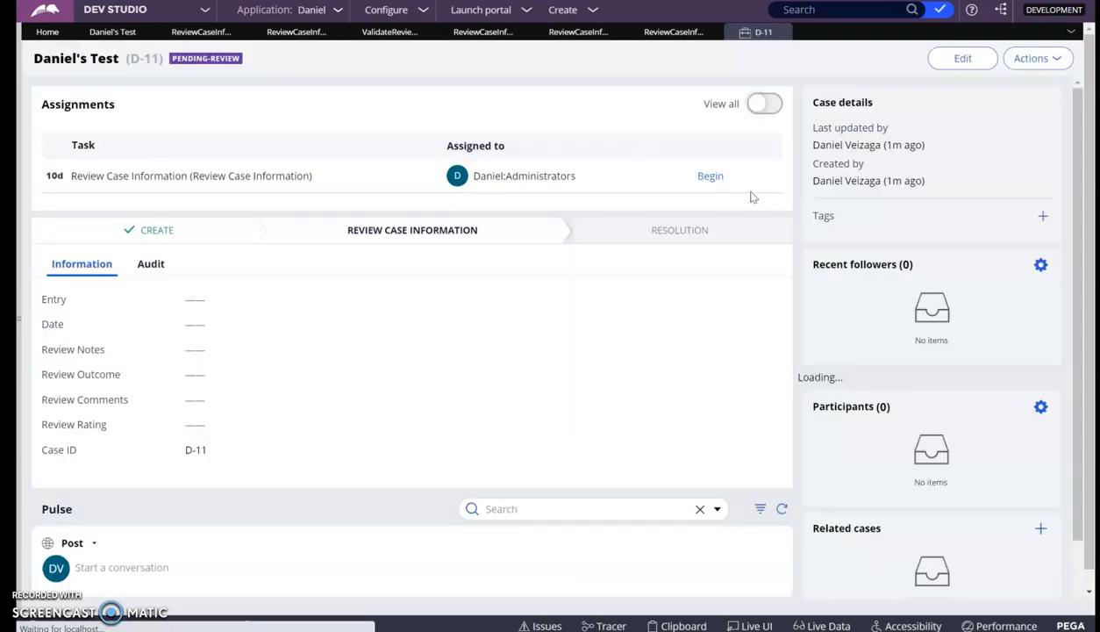
pyautogui.click(702, 176)
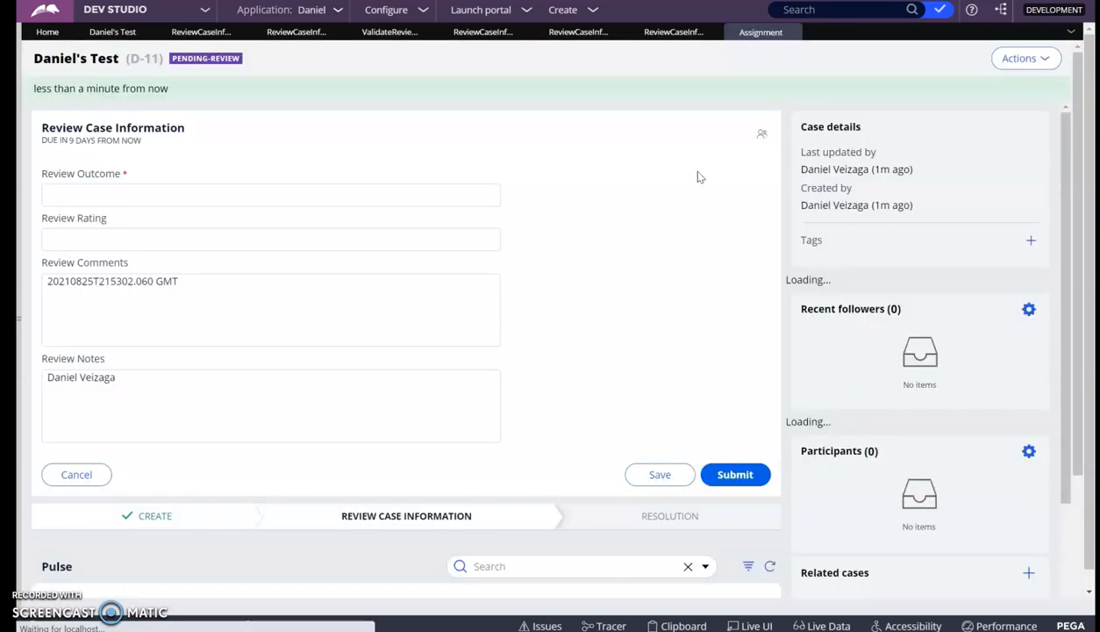
# - Inspect the prefilled Review Comments and Review Notes values in the assignment form
pyautogui.doubleClick(207, 299)
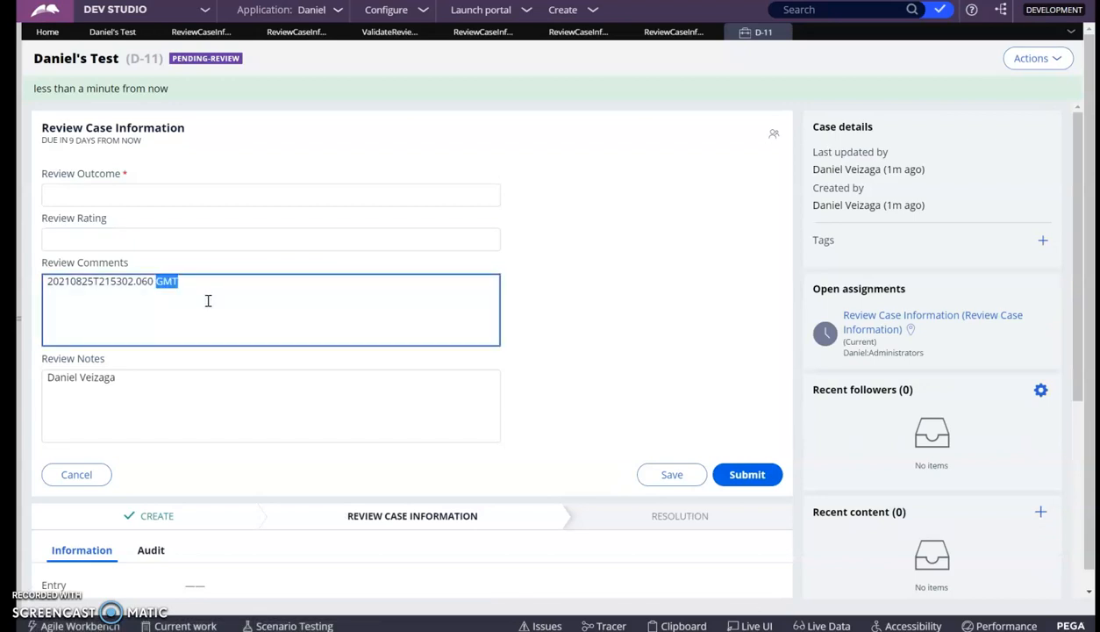
pyautogui.hotkey('ctrl', 'a')
pyautogui.click(576, 282)
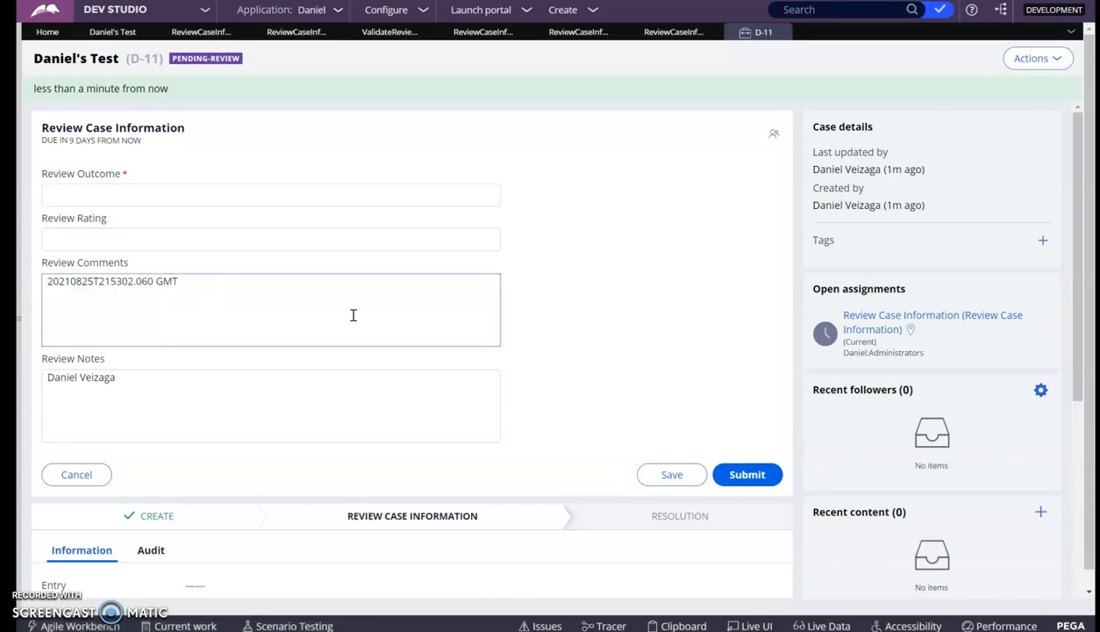
pyautogui.click(126, 387)
pyautogui.doubleClick(125, 387)
# - Test the required Review Outcome field by leaving it blank, entering "sa" and clearing it again
pyautogui.click(163, 193)
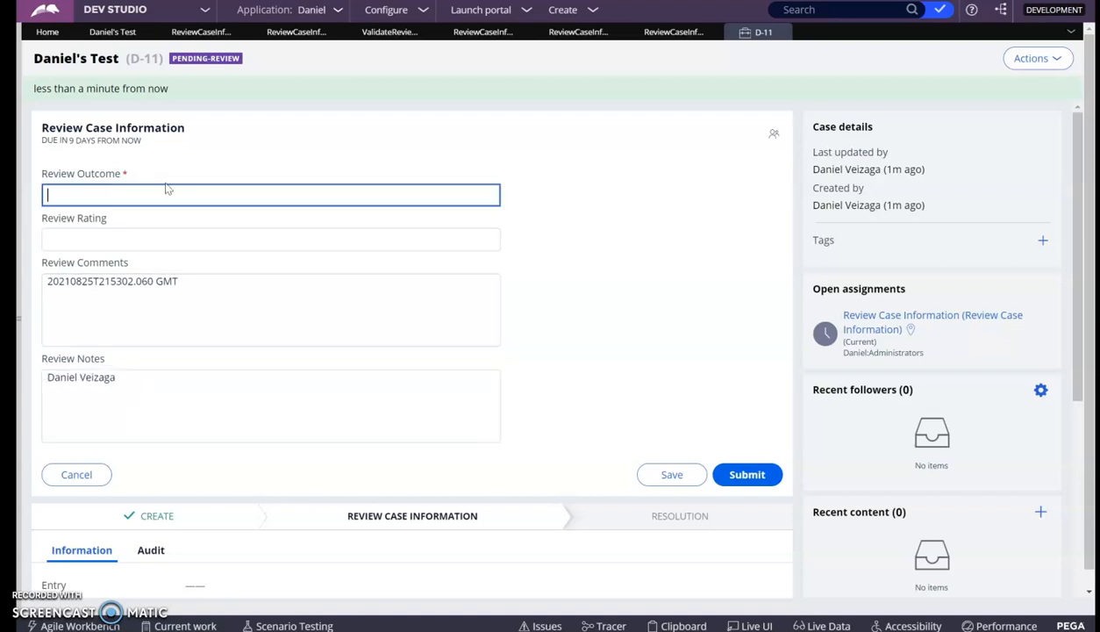
pyautogui.moveTo(122, 174); pyautogui.dragTo(112, 176)
pyautogui.click(142, 190)
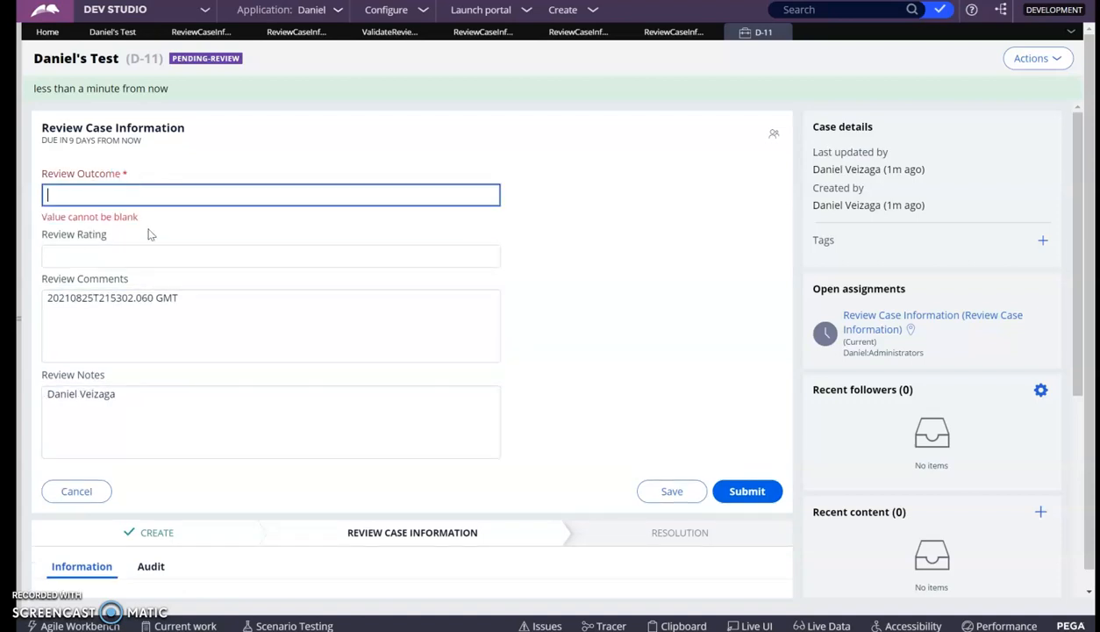
pyautogui.click(176, 259)
pyautogui.click(189, 199)
pyautogui.write('sa')
pyautogui.click(275, 237)
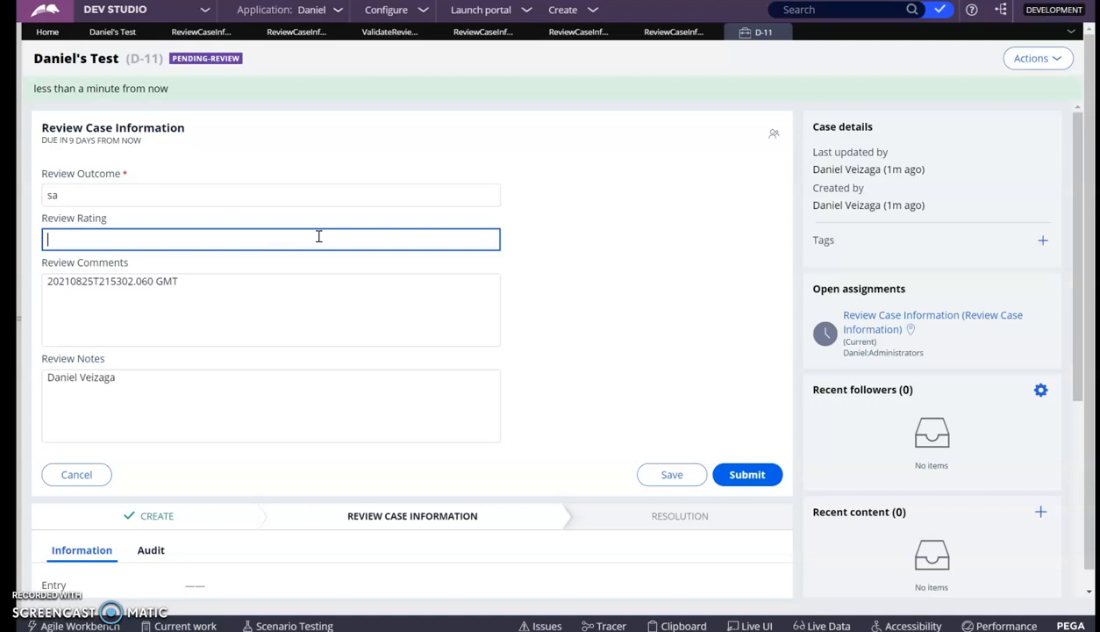
pyautogui.click(293, 197)
pyautogui.hotkey('ctrl', 'a')
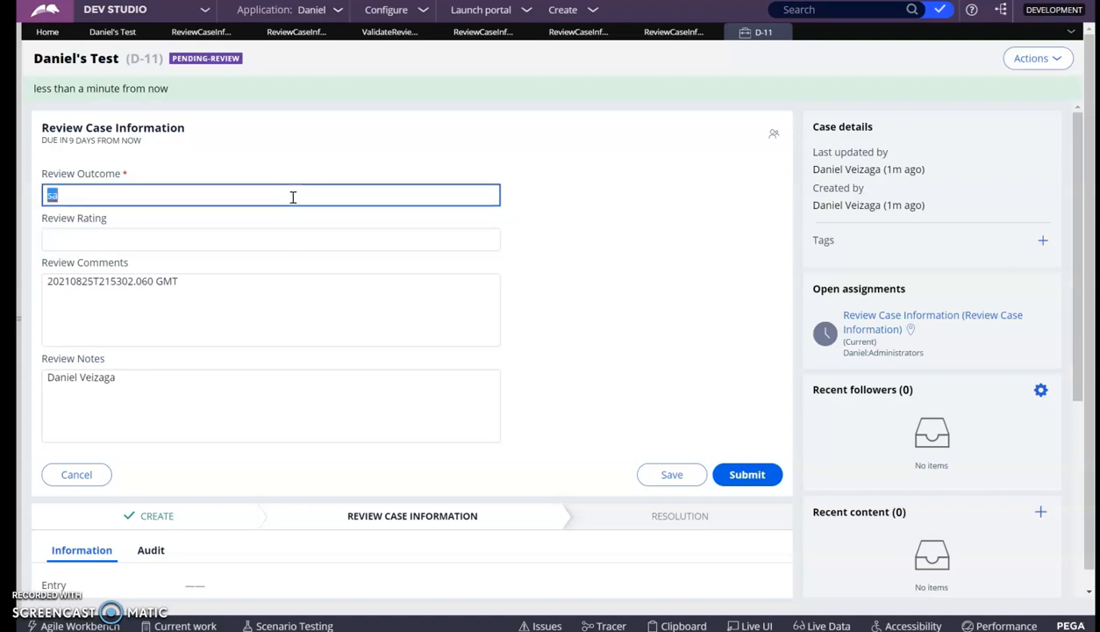
pyautogui.press('BackSpace')
pyautogui.press('Tab')
# - Reload the assignment form and try to submit it with Review Outcome left blank
pyautogui.click(1052, 59)
pyautogui.click(1033, 88)
pyautogui.click(1031, 64)
pyautogui.click(1011, 81)
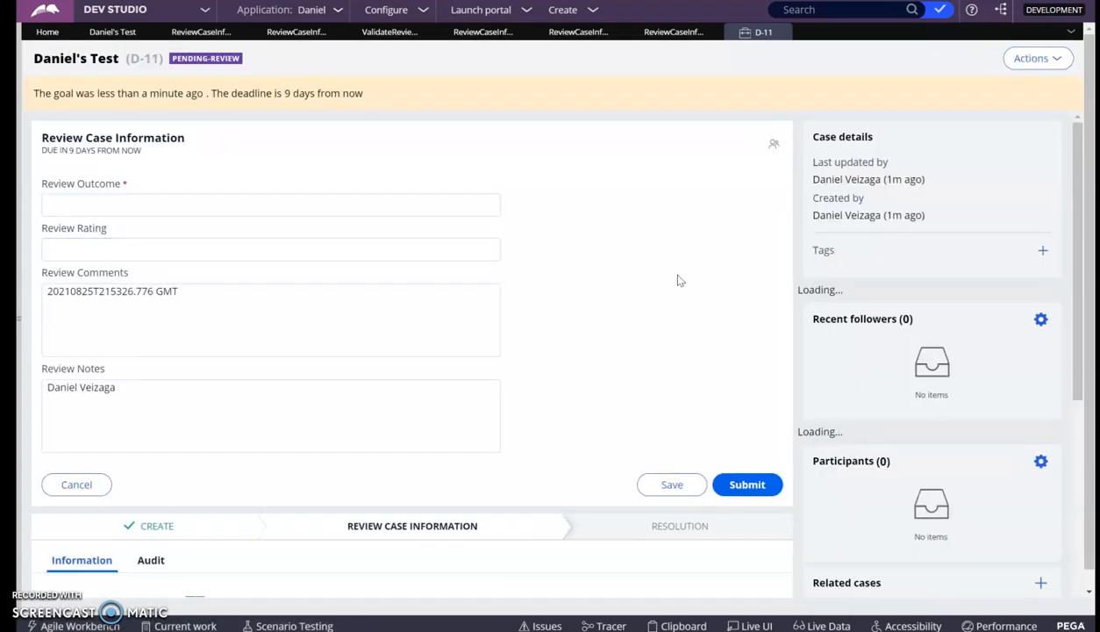
pyautogui.click(741, 484)
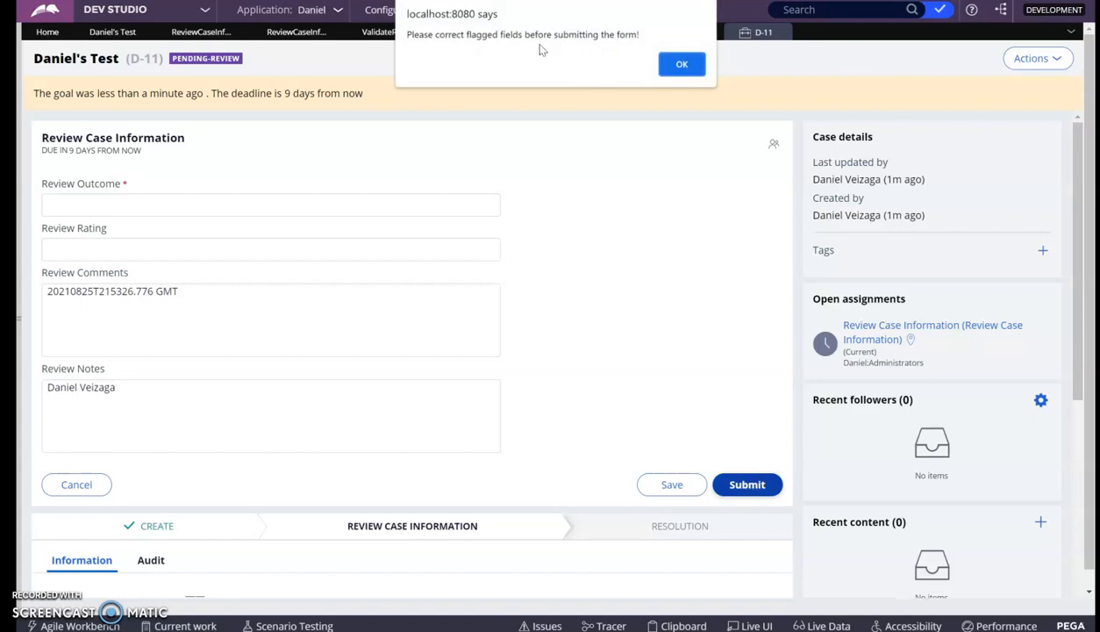
pyautogui.click(681, 64)
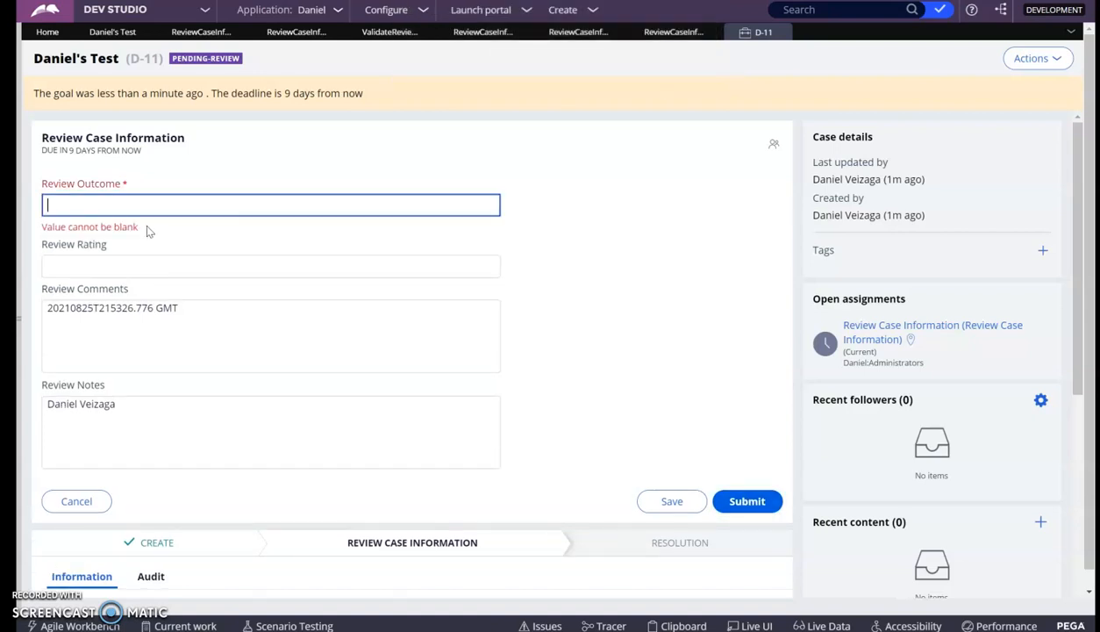
# - Set Review Outcome to "test" and try to submit the form with Review Rating left blank
pyautogui.write('test')
pyautogui.click(735, 499)
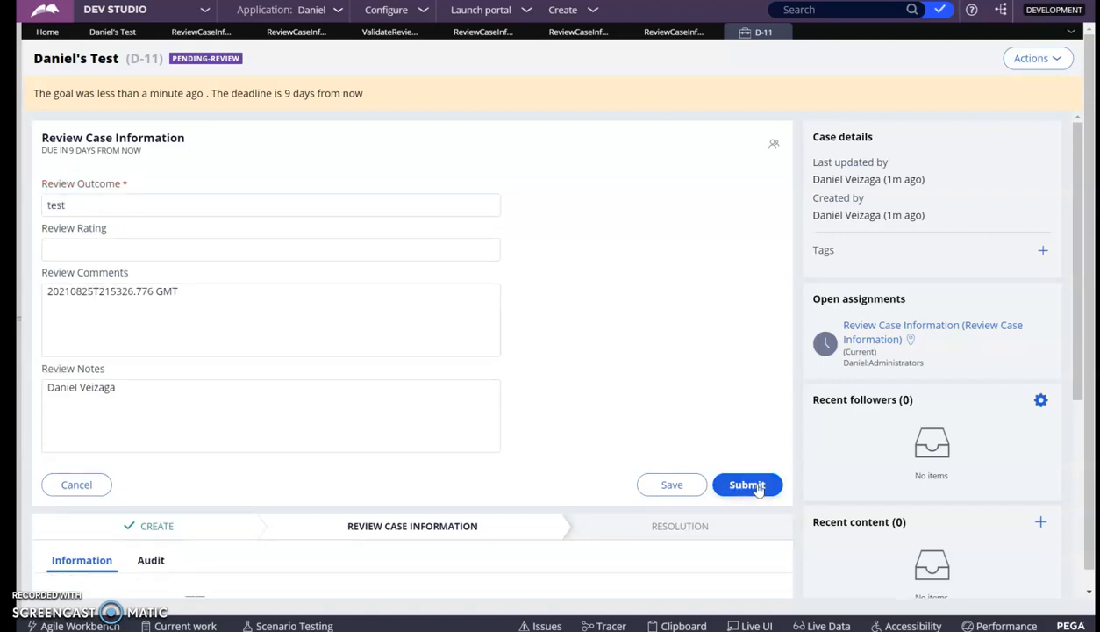
pyautogui.click(759, 488)
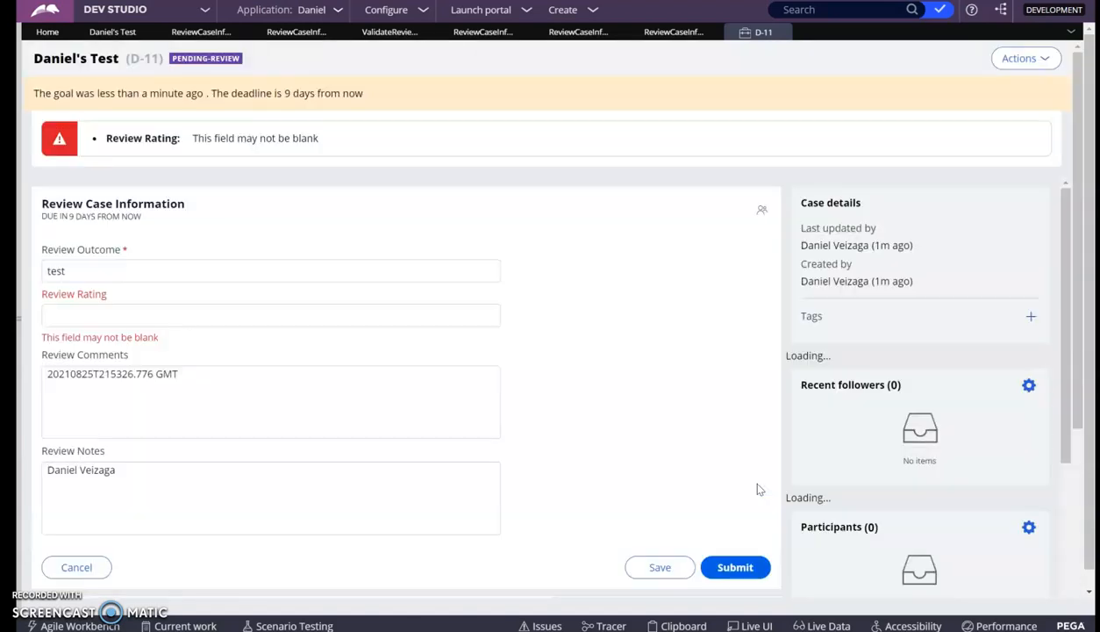
# - Set Review Rating to "Test", check the Review Comments timestamp and submit the assignment
pyautogui.click(88, 312)
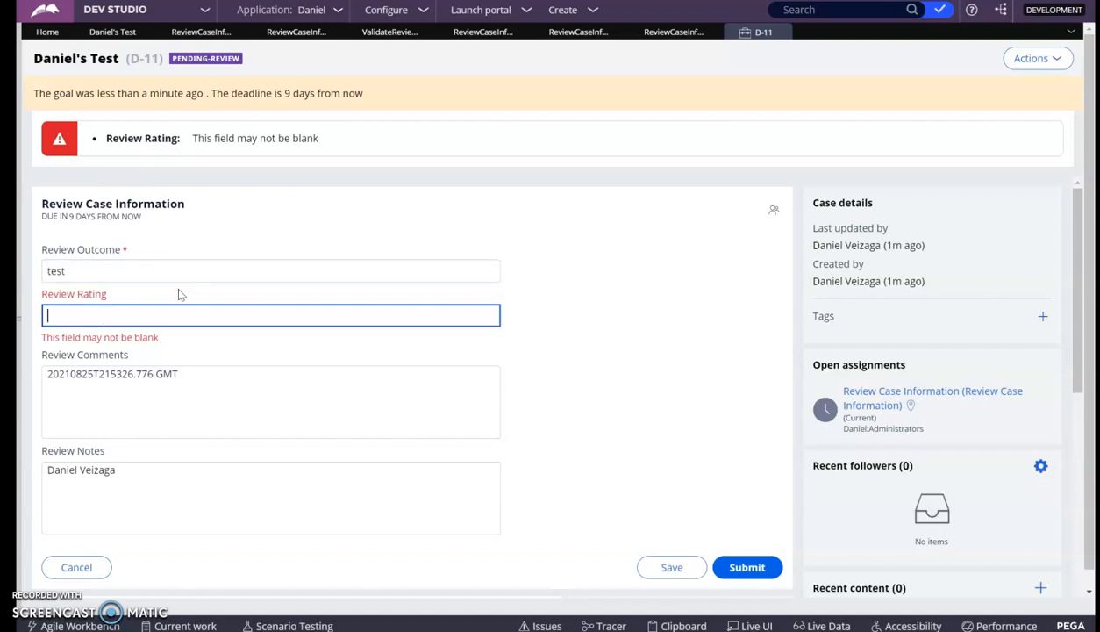
pyautogui.write('Test')
pyautogui.tripleClick(209, 410)
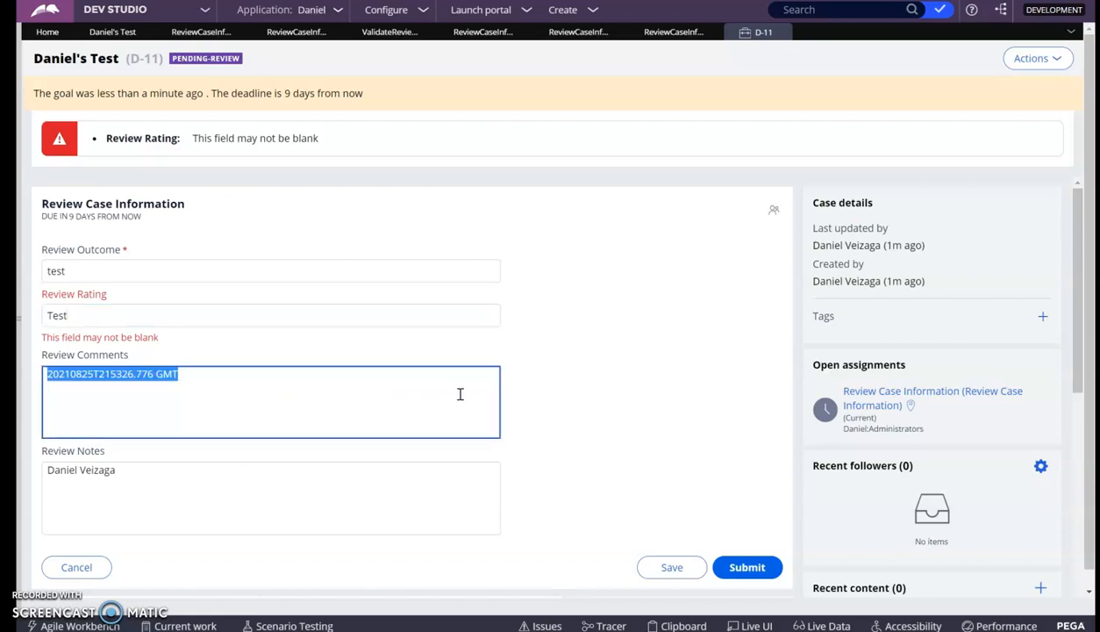
pyautogui.click(746, 566)
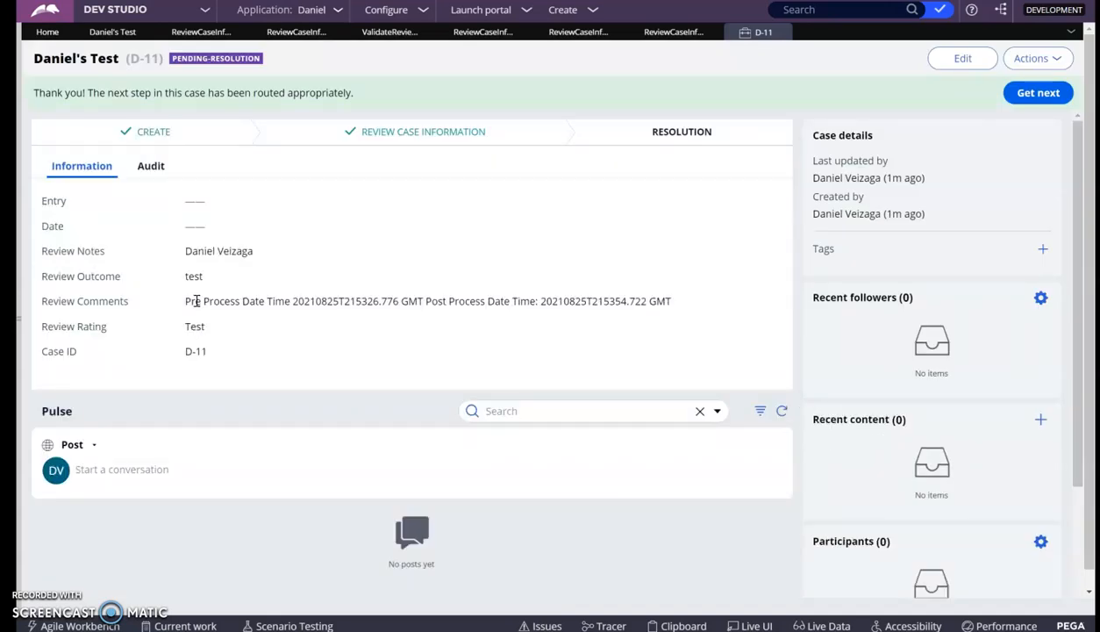
# - Examine the pre-process and post-process date-times in the case's Review Comments value
pyautogui.moveTo(185, 301); pyautogui.dragTo(343, 317)
pyautogui.click(344, 315)
pyautogui.moveTo(296, 301); pyautogui.dragTo(425, 300)
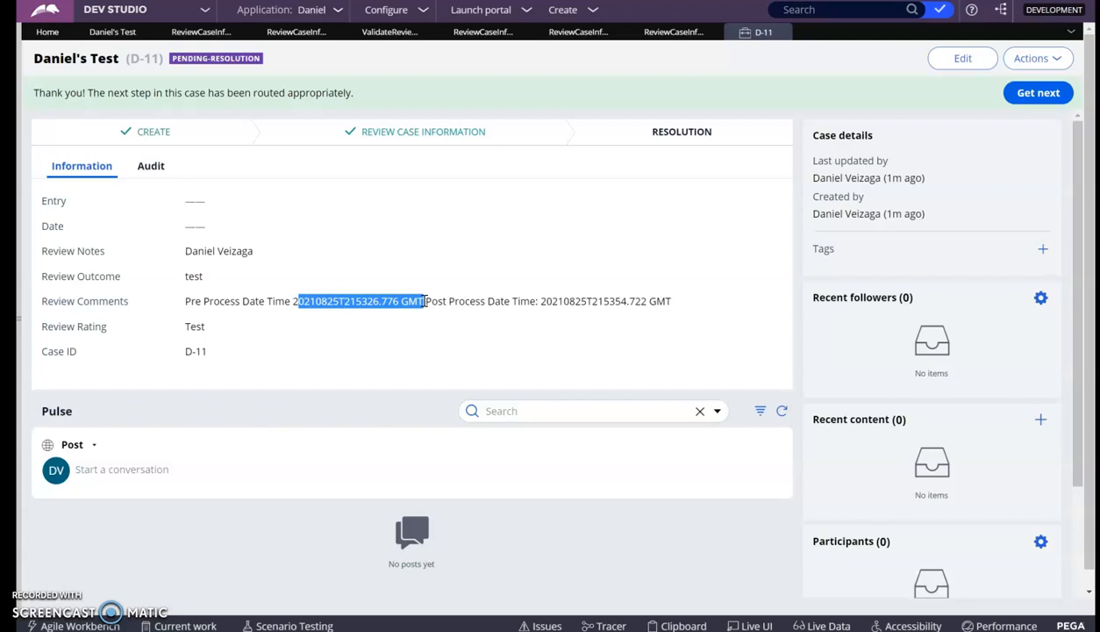
pyautogui.moveTo(537, 301); pyautogui.dragTo(672, 301)
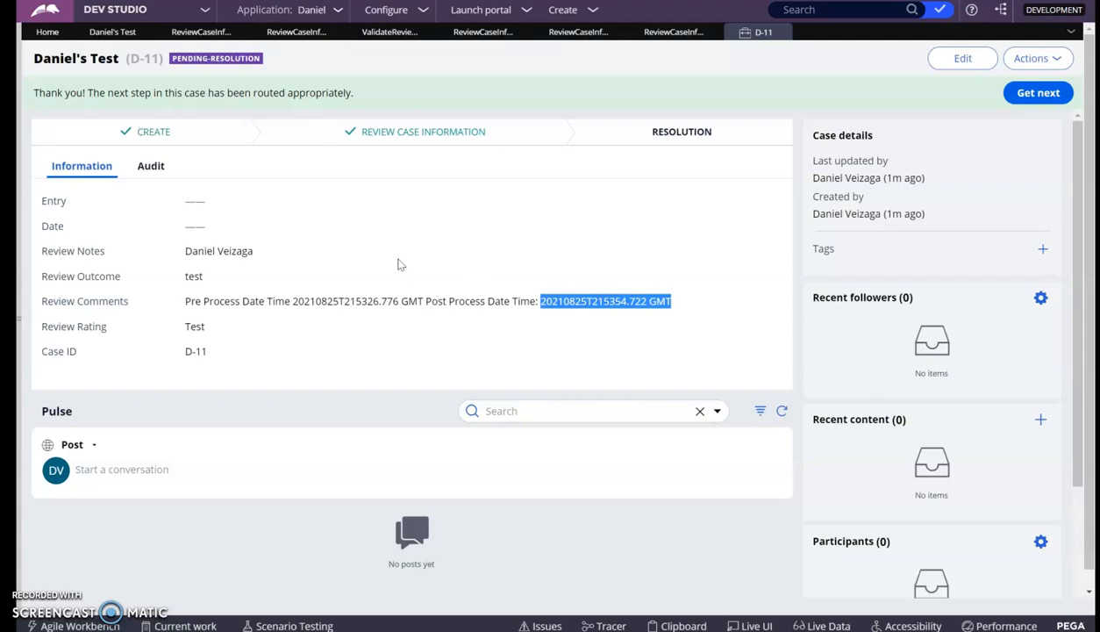
# - Enable custom action section button labels in the flow action, set the submit label to the developer's first name, and save
pyautogui.click(280, 33)
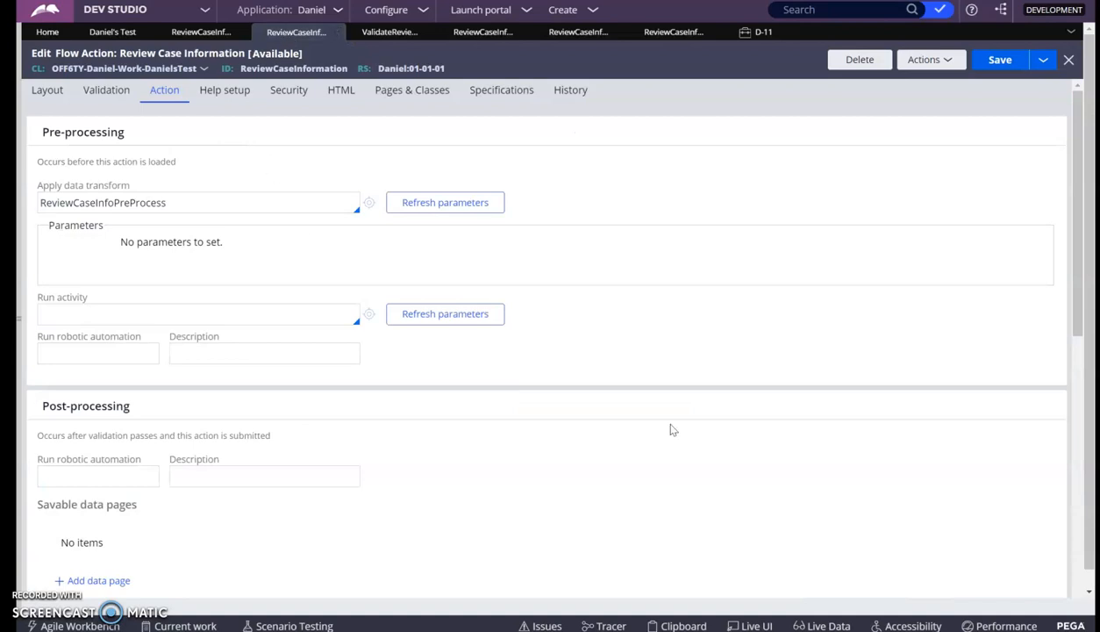
pyautogui.scroll(-3, 481, 381)
pyautogui.scroll(-4, 480, 382)
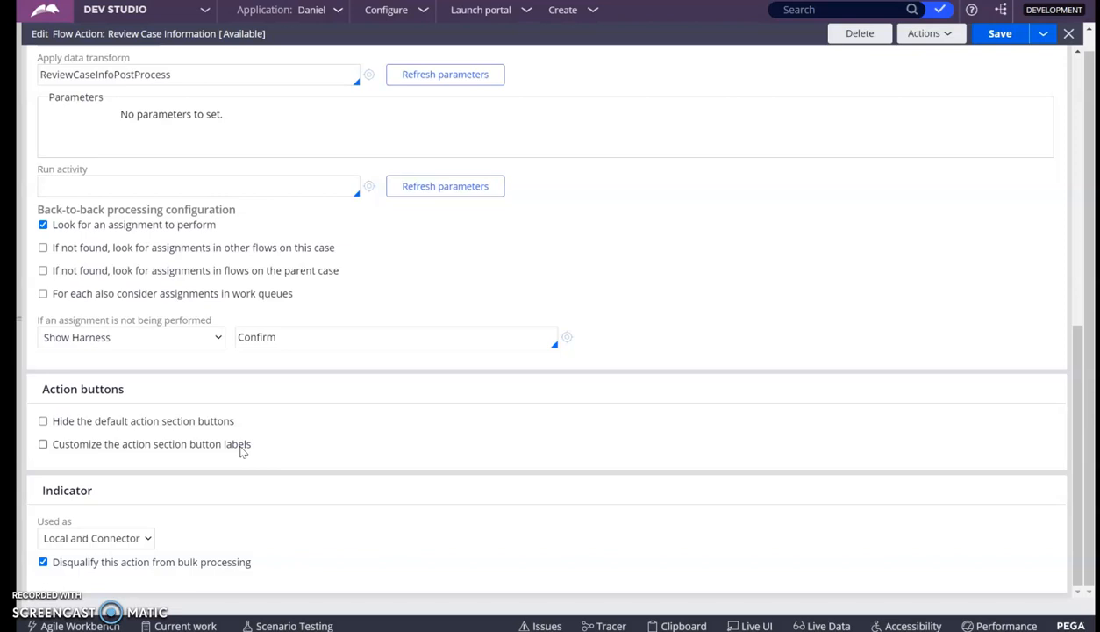
pyautogui.scroll(2, 243, 449)
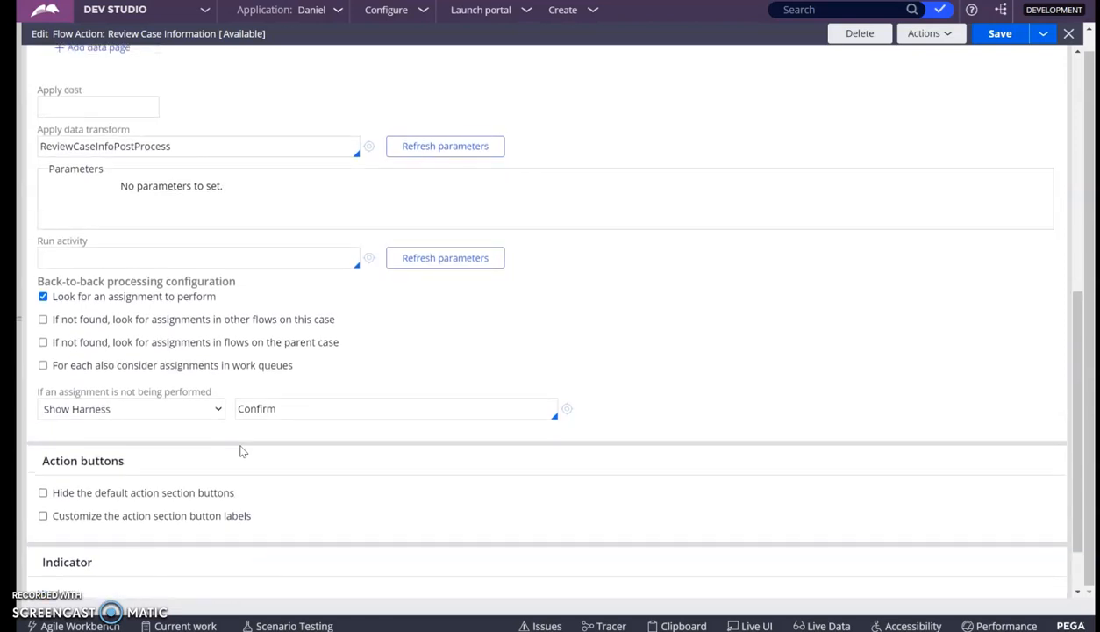
pyautogui.scroll(-2, 250, 445)
pyautogui.click(42, 444)
pyautogui.doubleClick(89, 478)
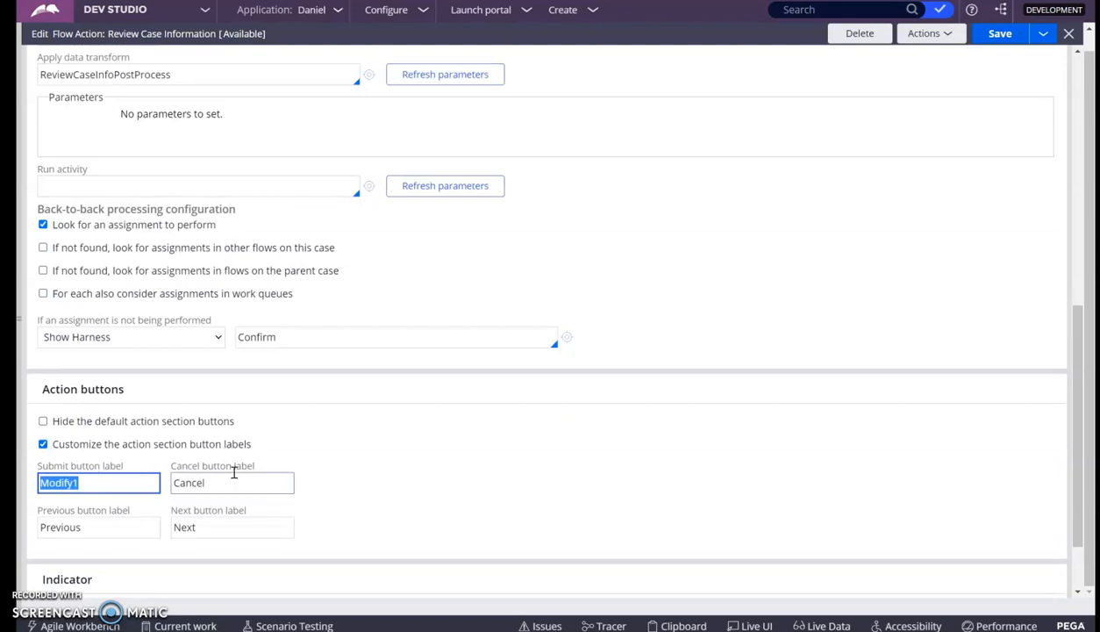
pyautogui.press('BackSpace')
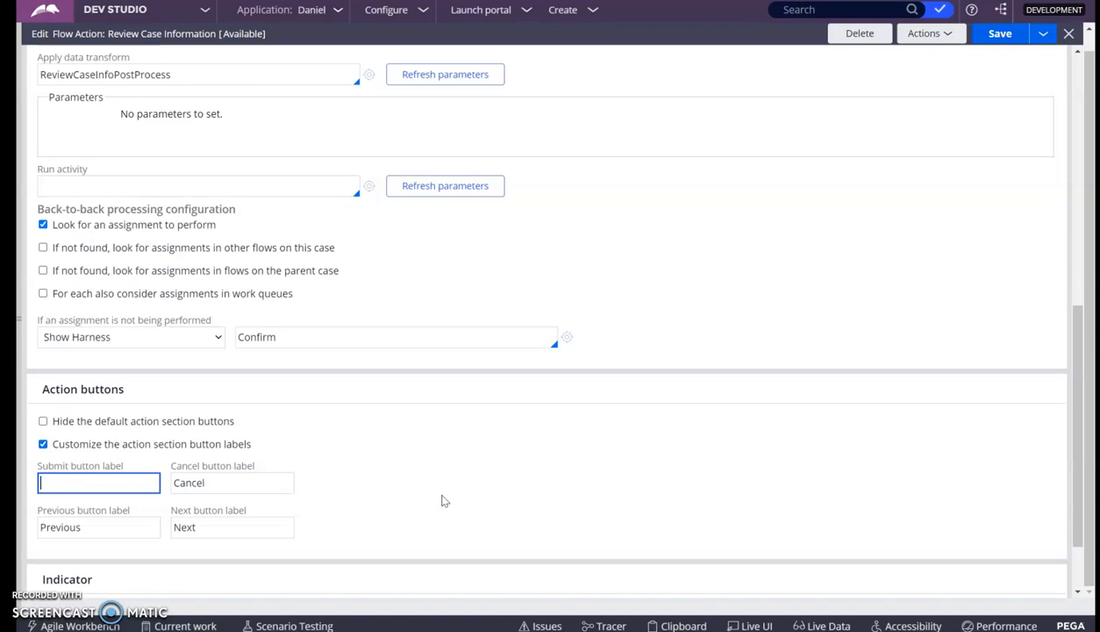
pyautogui.write('Daniel')
pyautogui.click(1000, 33)
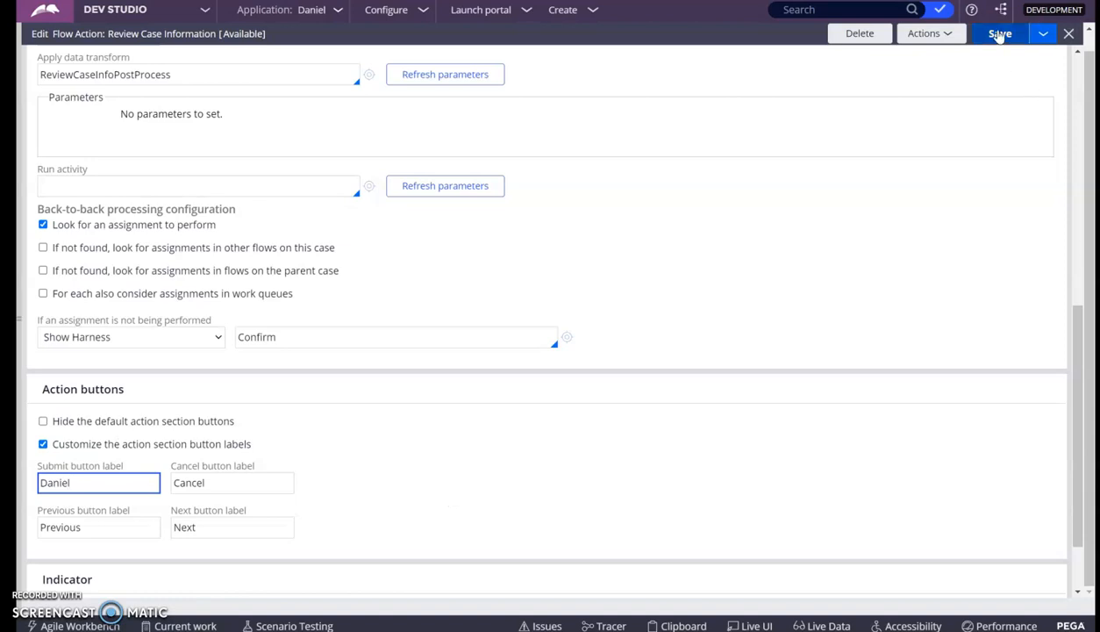
pyautogui.scroll(8, 206, 223)
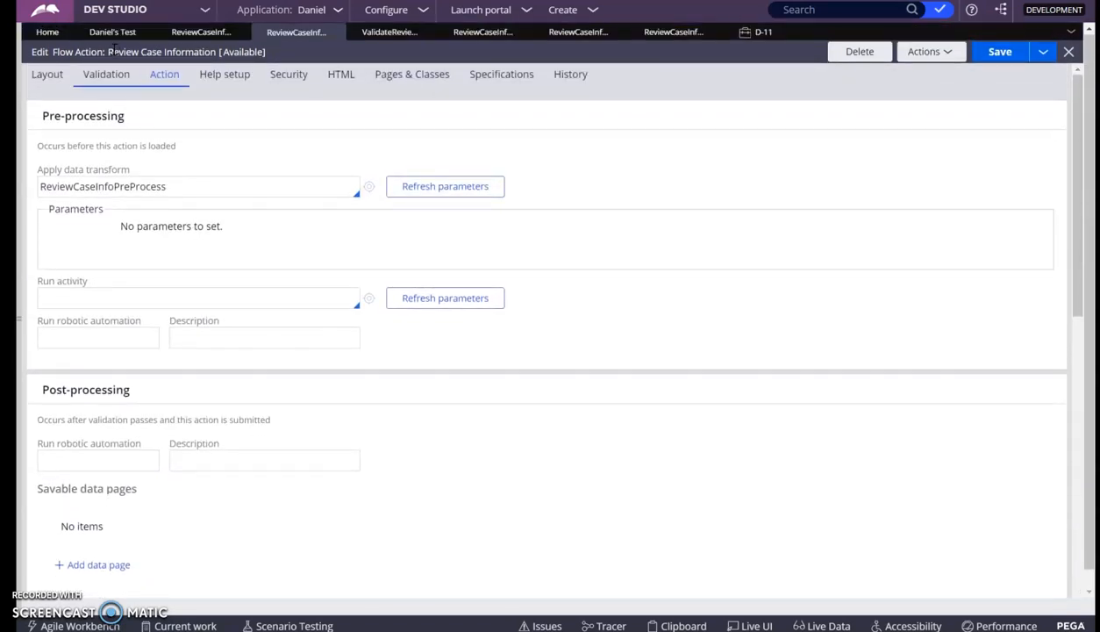
# - Run the test case type to create a new case, set its description to "asdf", and submit it
pyautogui.click(112, 32)
pyautogui.click(928, 59)
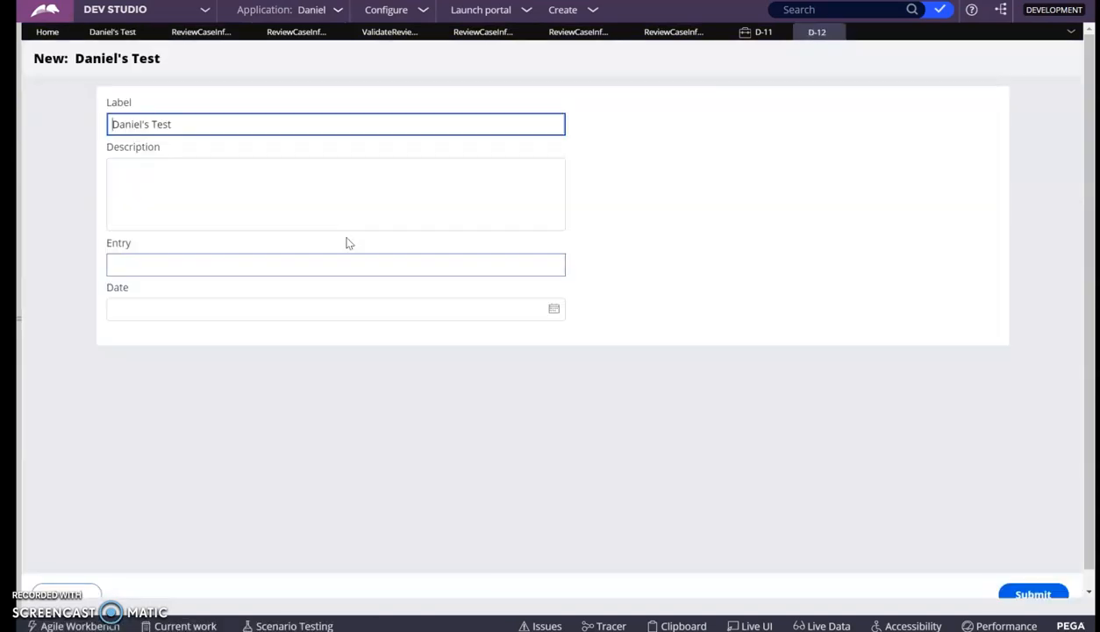
pyautogui.press('Tab')
pyautogui.write('asdf')
pyautogui.click(1023, 594)
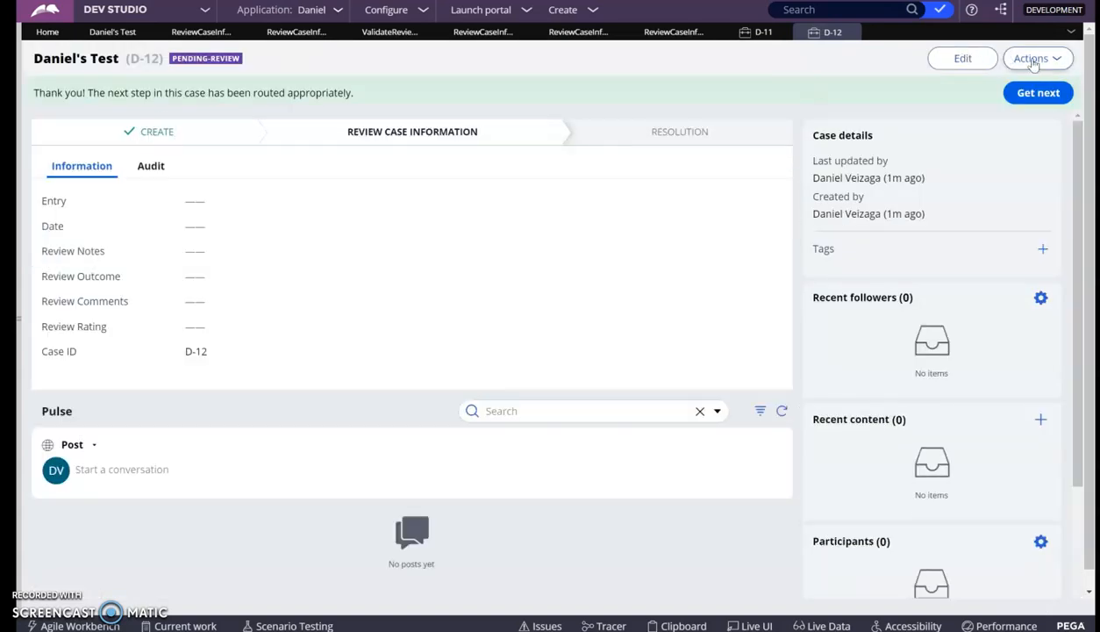
# - Refresh the new case and begin its Review Case Information assignment
pyautogui.click(1034, 60)
pyautogui.click(1024, 80)
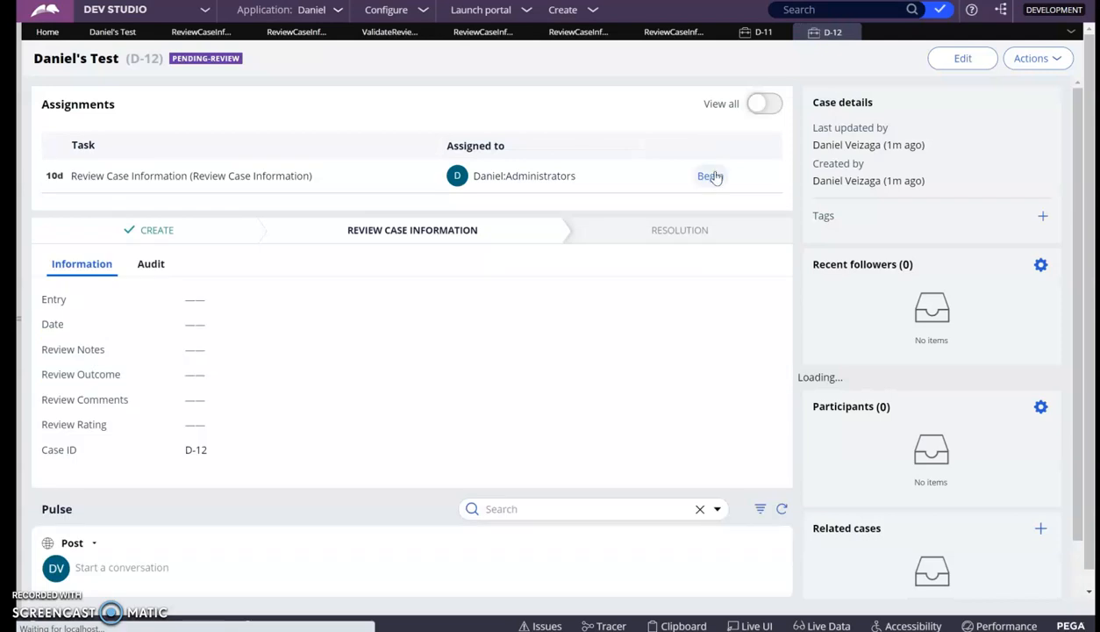
pyautogui.click(713, 175)
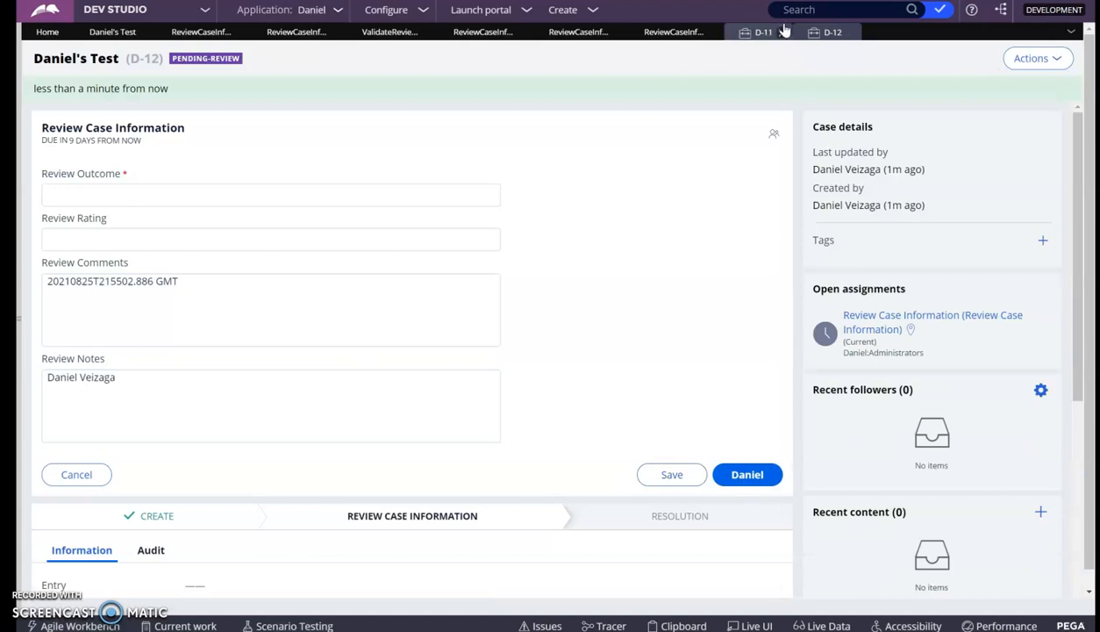
# - Check the timestamp in Review Comments and save the assignment without submitting it
pyautogui.tripleClick(268, 299)
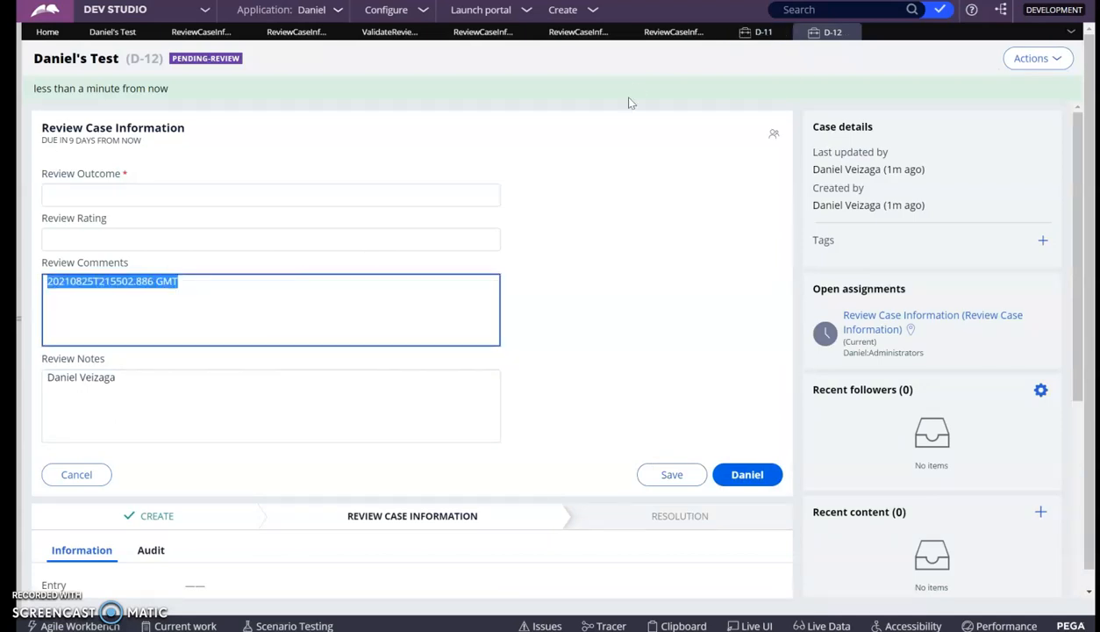
pyautogui.tripleClick(248, 296)
pyautogui.click(622, 311)
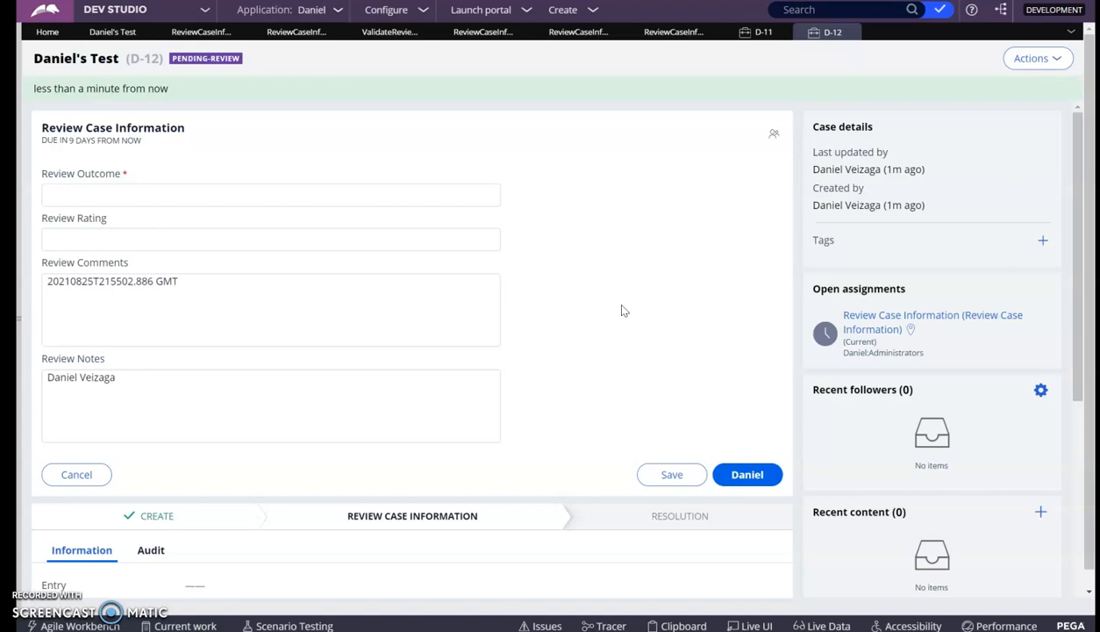
pyautogui.click(311, 277)
pyautogui.hotkey('ctrl', 'a')
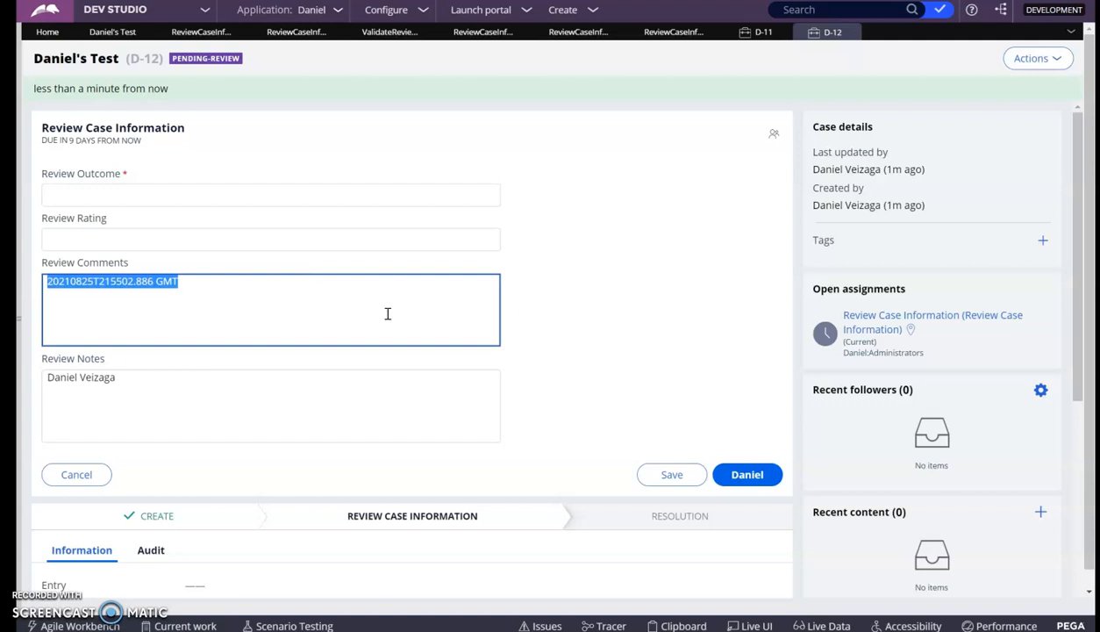
pyautogui.click(661, 479)
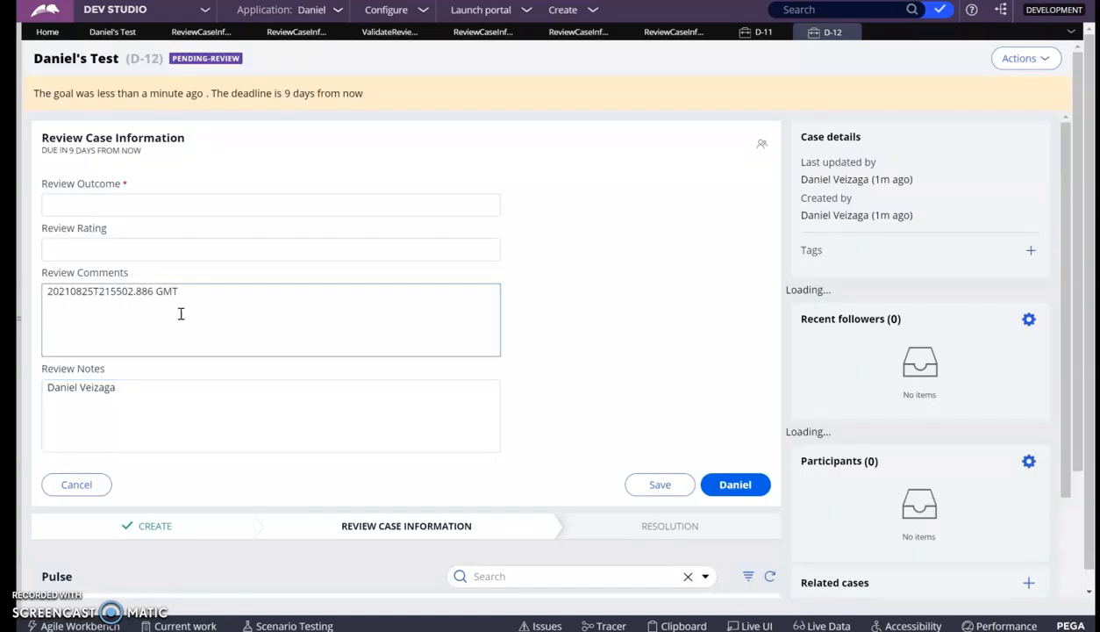
# - Copy the full timestamp from the saved Review Comments
pyautogui.hotkey('ctrl', 'a')
pyautogui.doubleClick(195, 316)
pyautogui.click(200, 313)
pyautogui.hotkey('ctrl', 'a')
pyautogui.hotkey('ctrl', 'c')
pyautogui.click(598, 305)
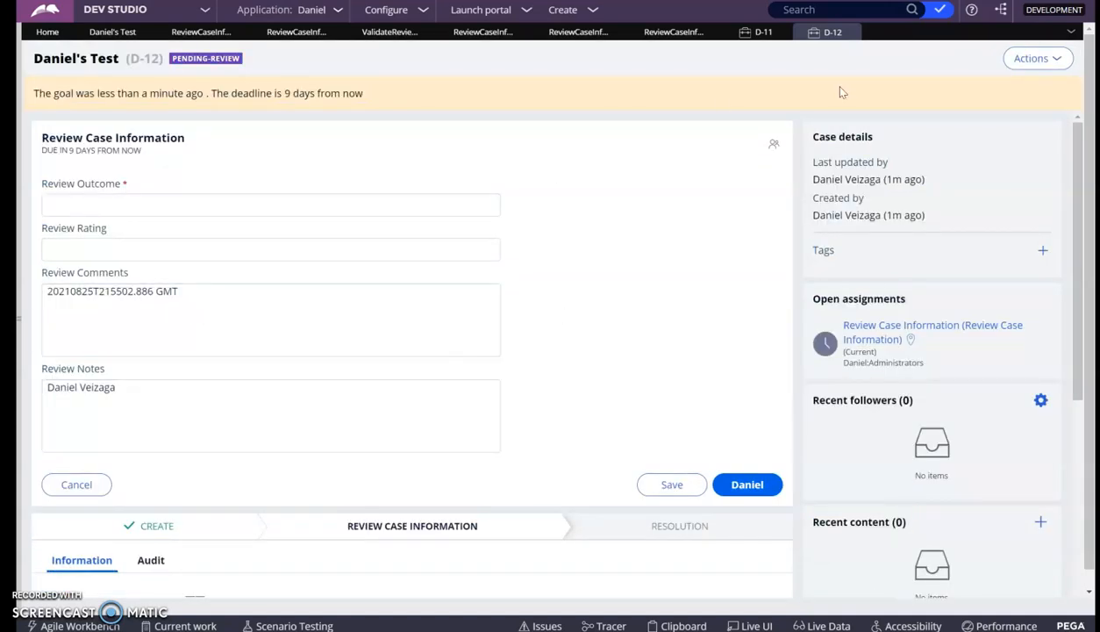
# - Cancel and restart the assignment, pasting the copied timestamp on a new line in Review Comments to compare both values
pyautogui.click(78, 485)
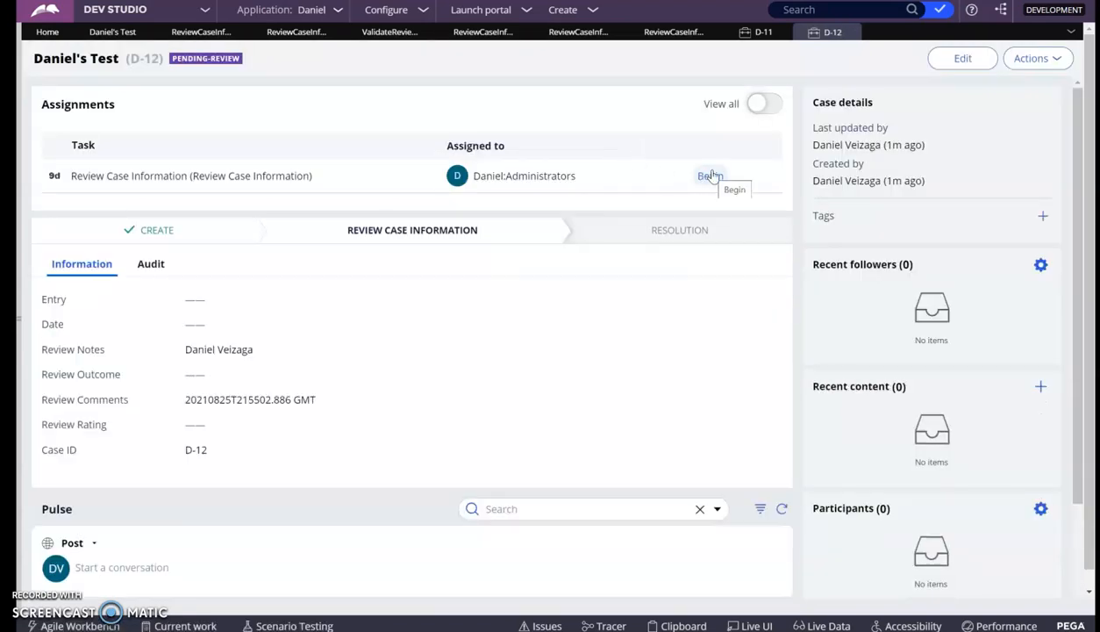
pyautogui.click(711, 175)
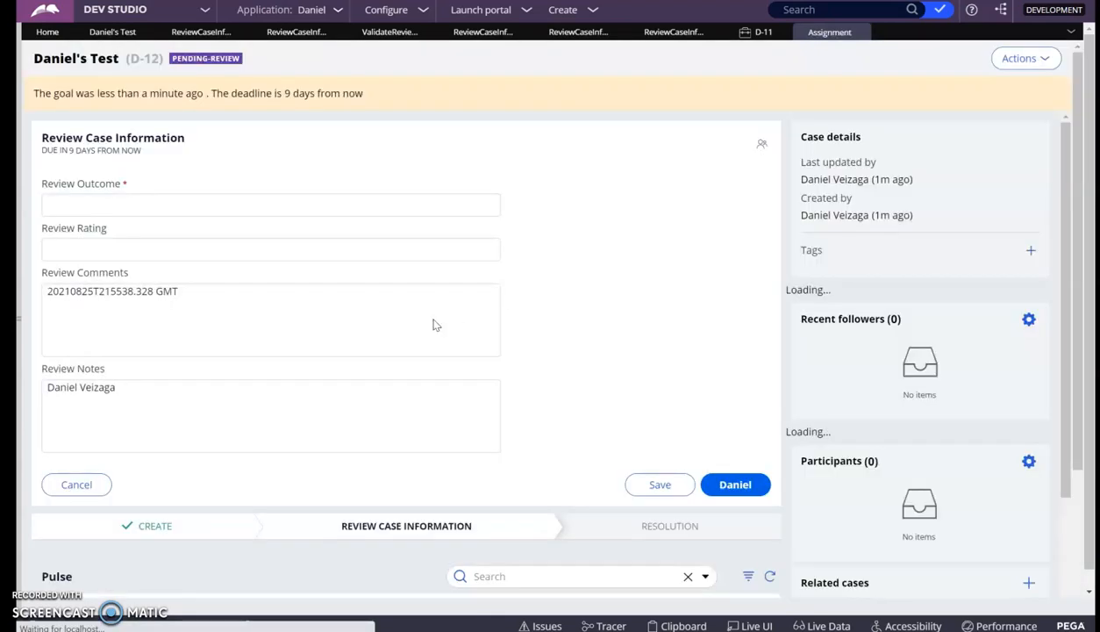
pyautogui.click(307, 308)
pyautogui.press('Return')
pyautogui.hotkey('ctrl', 'v')
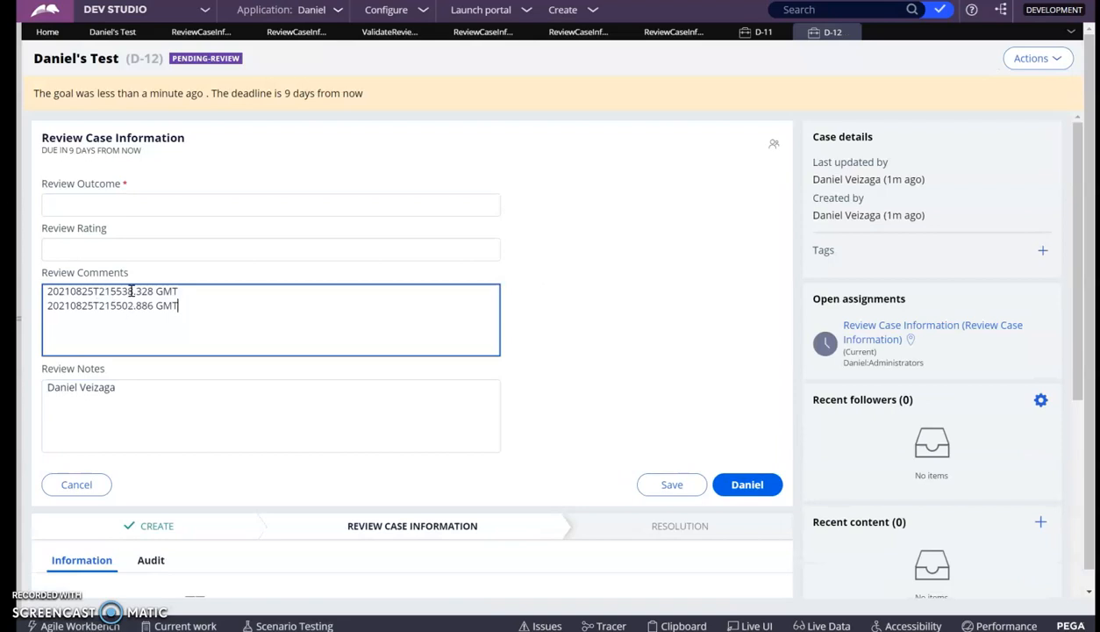
pyautogui.moveTo(122, 290); pyautogui.dragTo(136, 292)
# - Replace the Review Comments text with the developer's first name followed by "Comments" and save the assignment
pyautogui.click(238, 312)
pyautogui.hotkey('ctrl', 'a')
pyautogui.press('BackSpace')
pyautogui.write('Daniel')
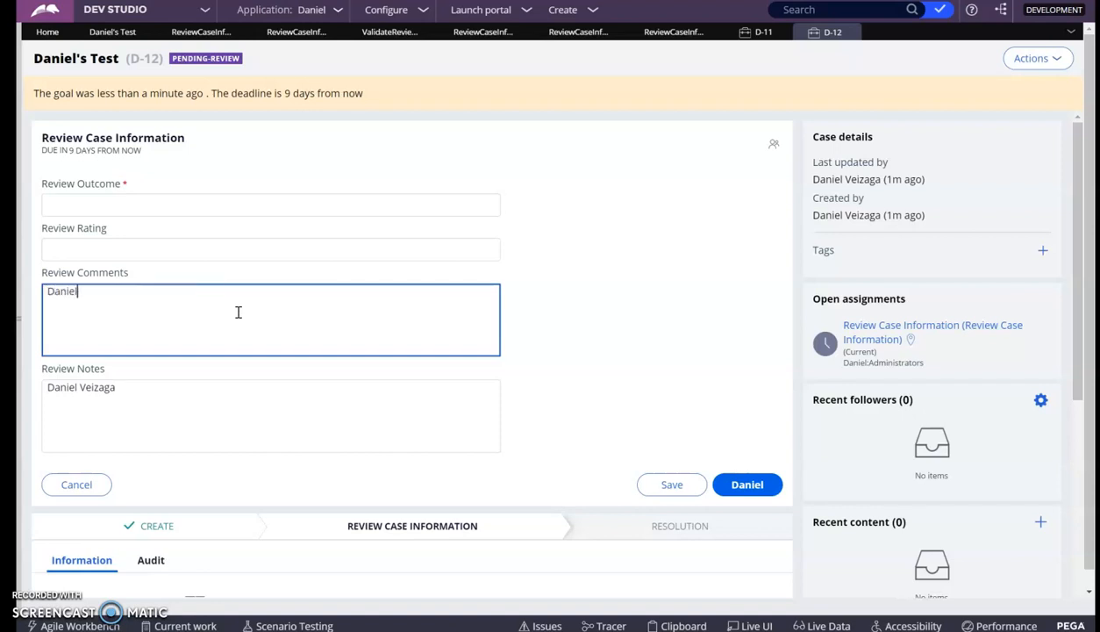
pyautogui.write(' Comments')
pyautogui.click(647, 488)
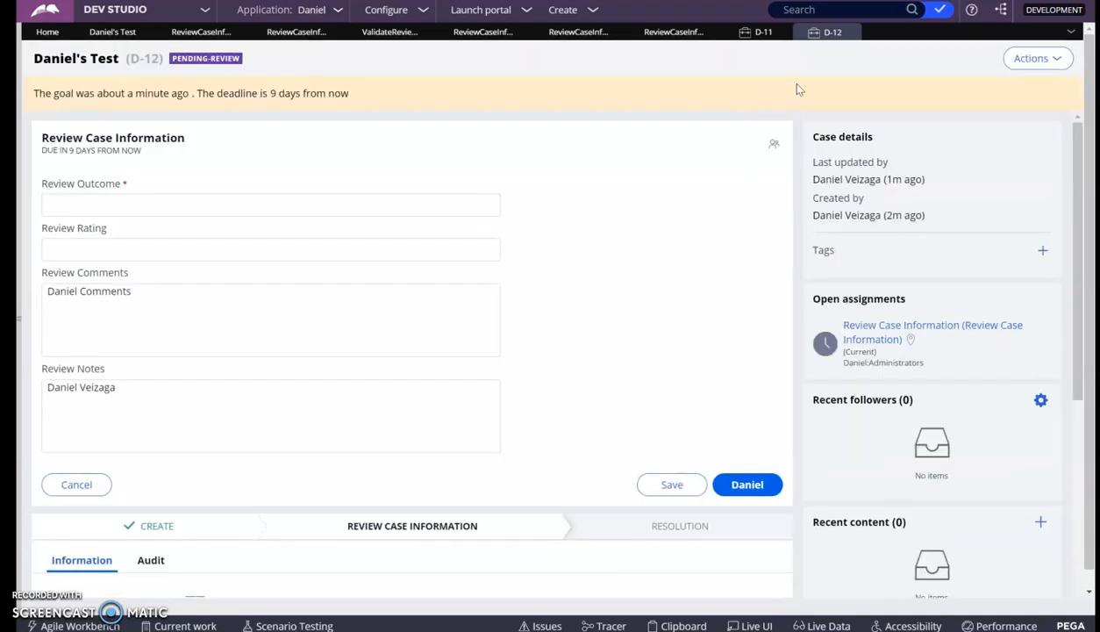
# - Cancel and restart the assignment to check whether the pre-process transform overwrites the saved Review Comments
pyautogui.click(1036, 58)
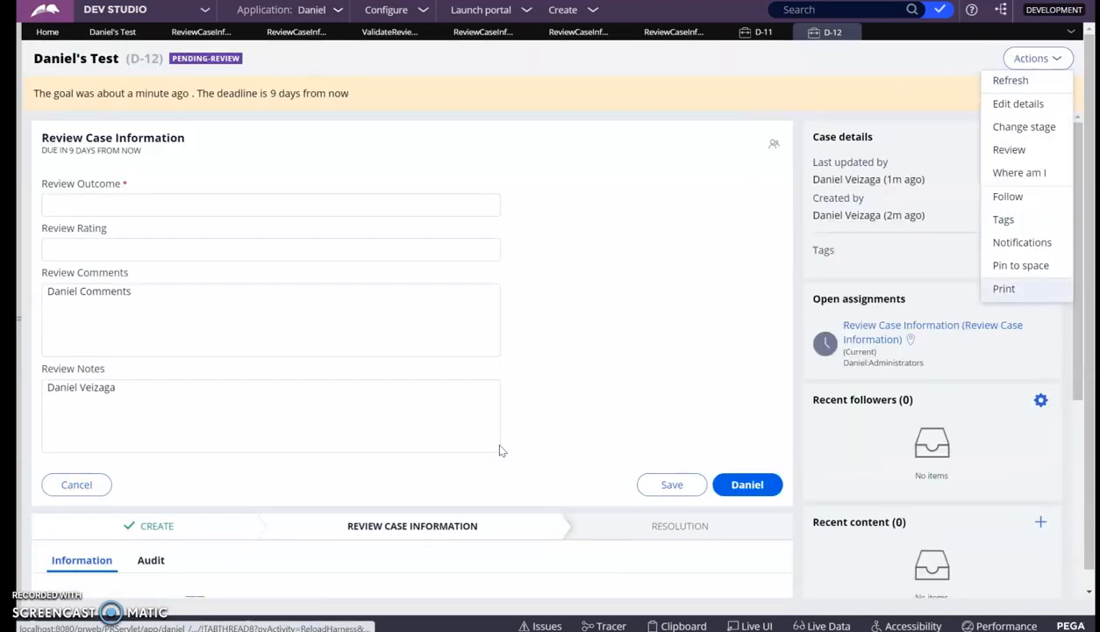
pyautogui.click(75, 488)
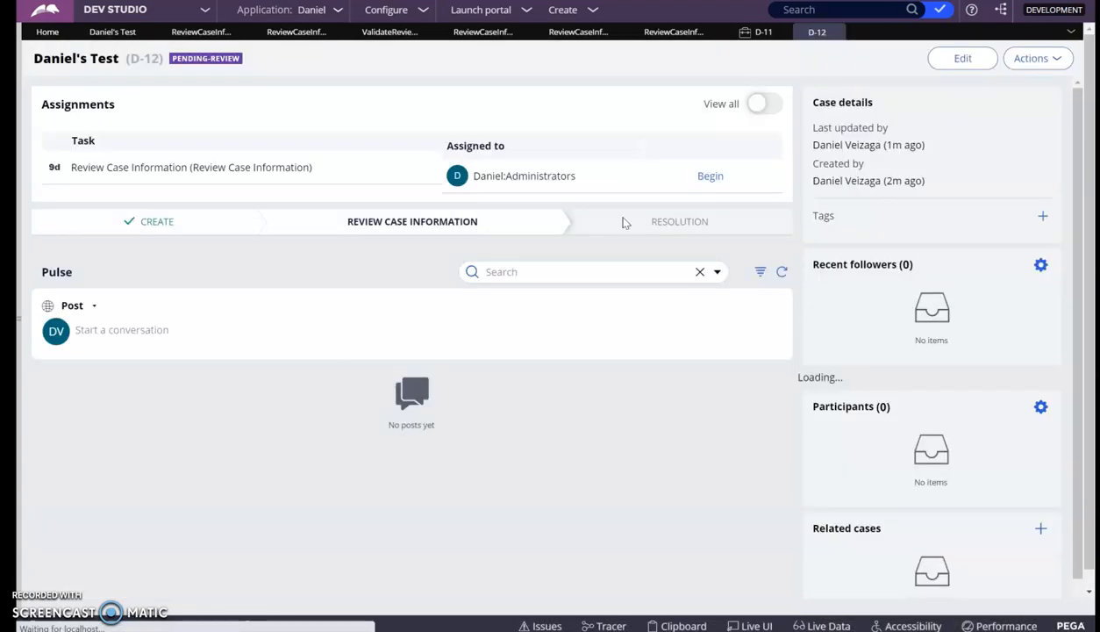
pyautogui.click(711, 177)
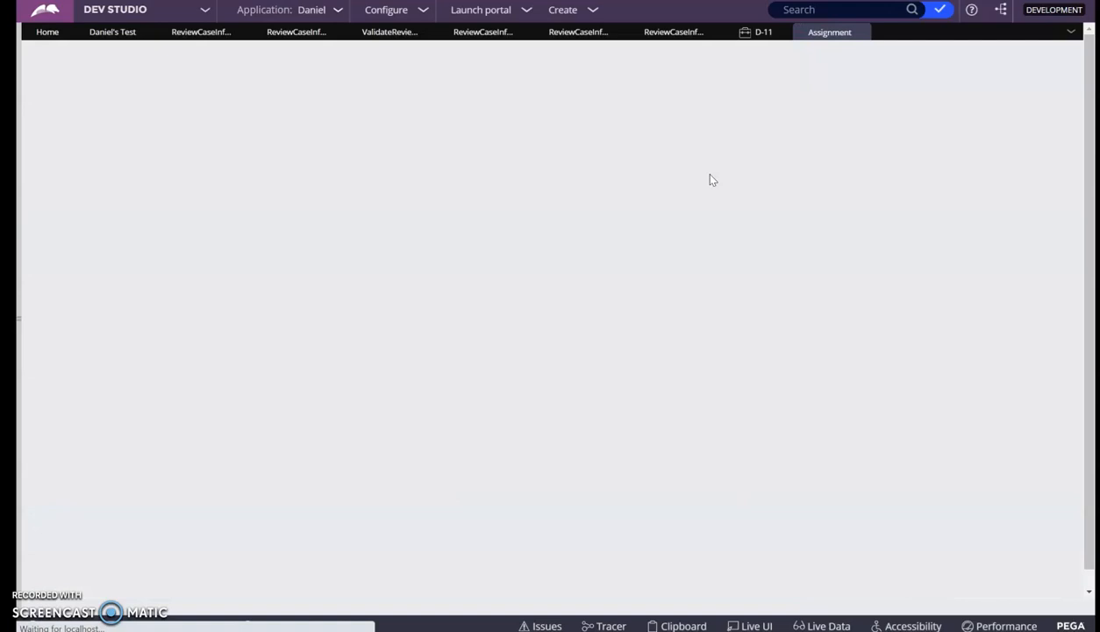
pyautogui.moveTo(90, 273); pyautogui.dragTo(143, 291)
pyautogui.tripleClick(230, 307)
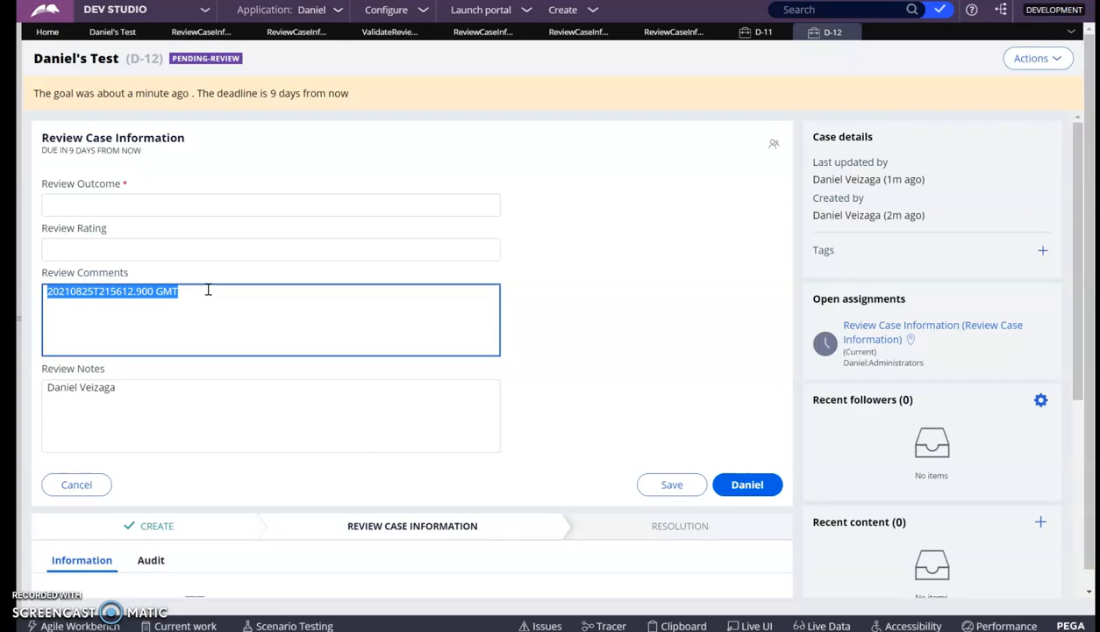
pyautogui.click(592, 294)
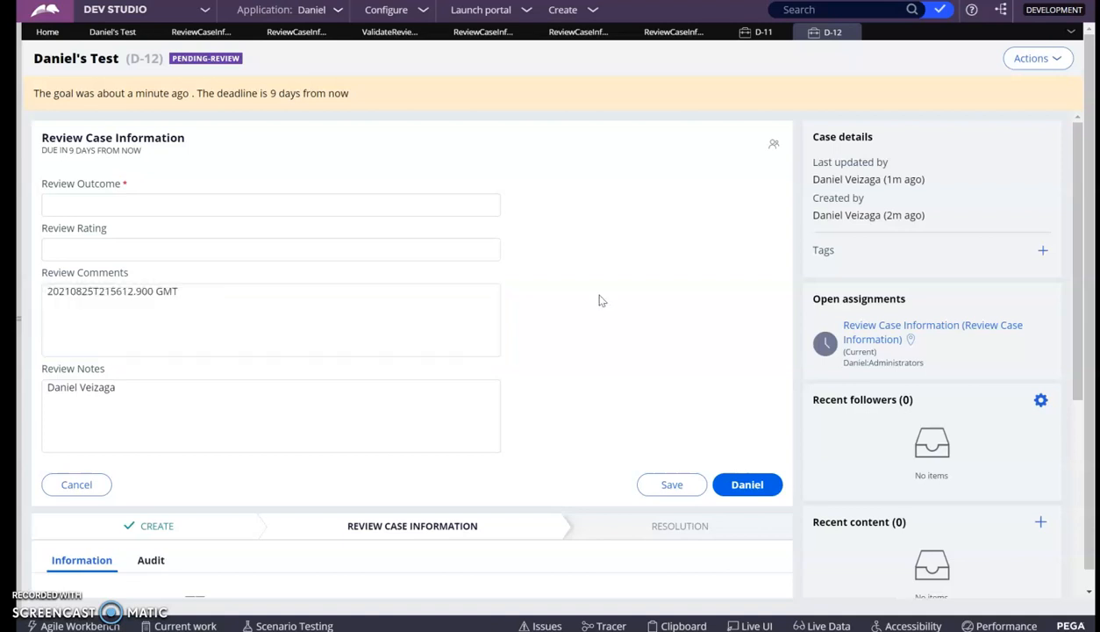
# - Set Review Outcome and Review Rating to "This is reqruied" and submit the assignment with the custom-labelled button
pyautogui.click(151, 207)
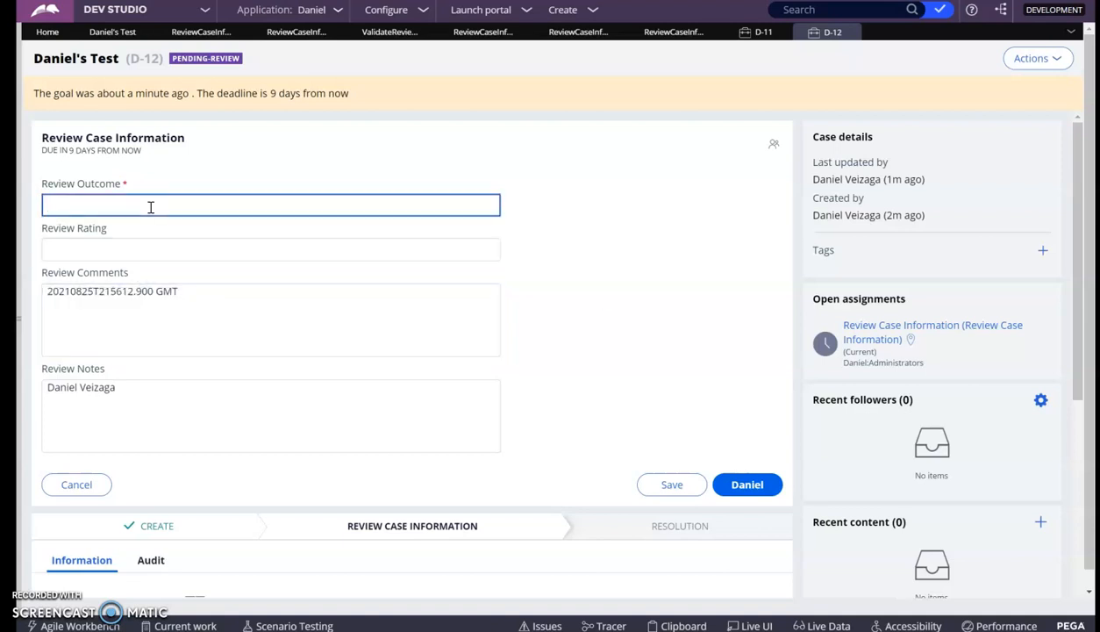
pyautogui.write('T')
pyautogui.press('BackSpace')
pyautogui.write('This is reqruied')
pyautogui.press('Tab')
pyautogui.hotkey('shift', 'Tab')
pyautogui.hotkey('ctrl', 'c')
pyautogui.press('Tab')
pyautogui.hotkey('ctrl', 'v')
pyautogui.click(628, 237)
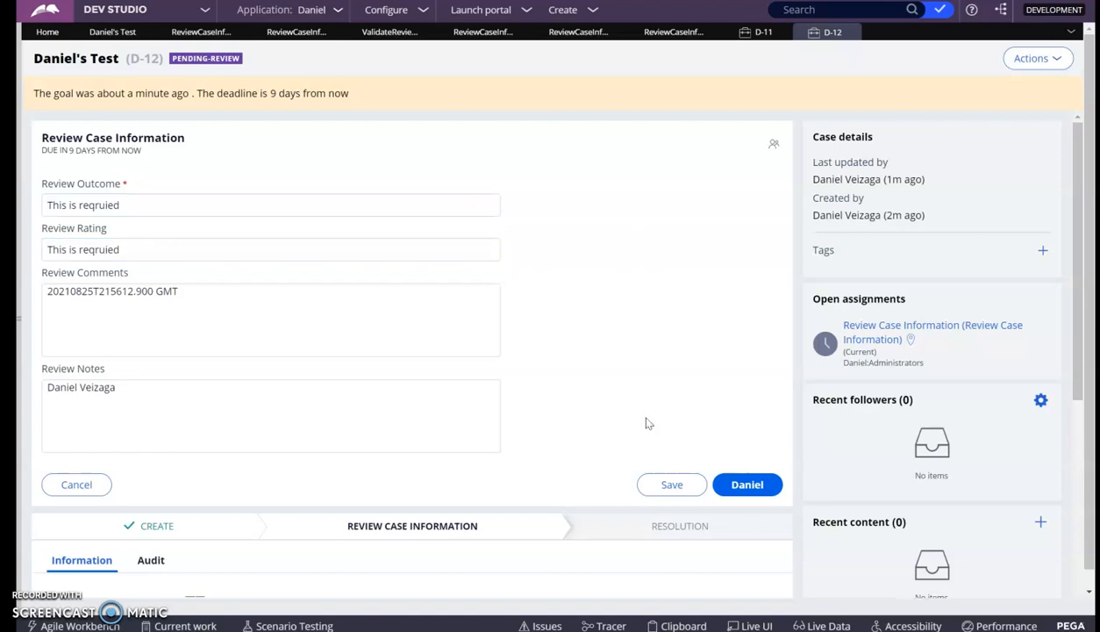
pyautogui.click(757, 485)
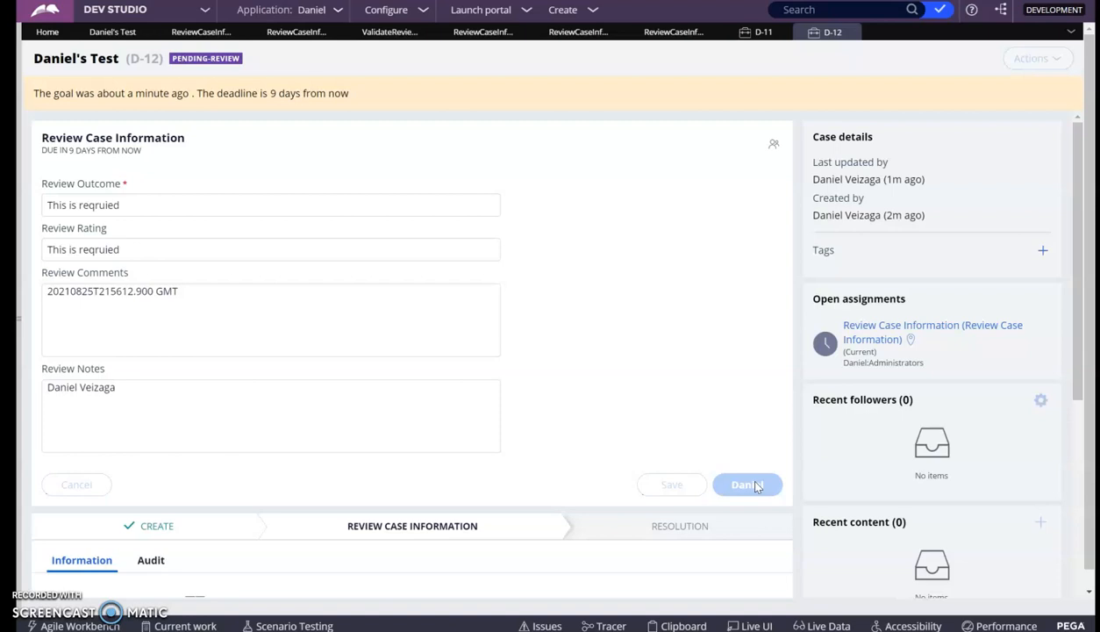